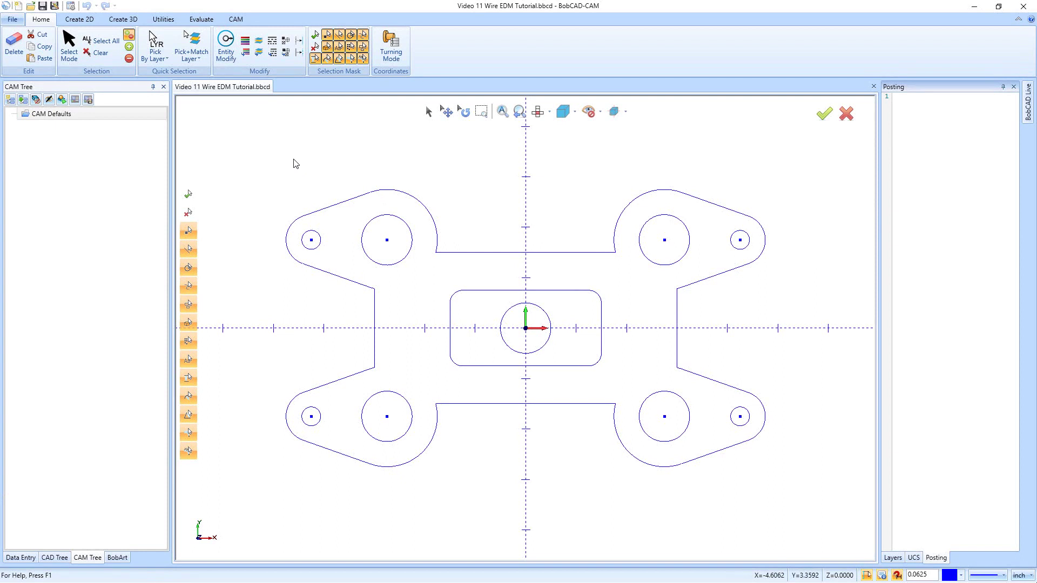
Add a new Wire EDM machining job and choose Sodick_Mark_21 as its machine.
click(236, 20)
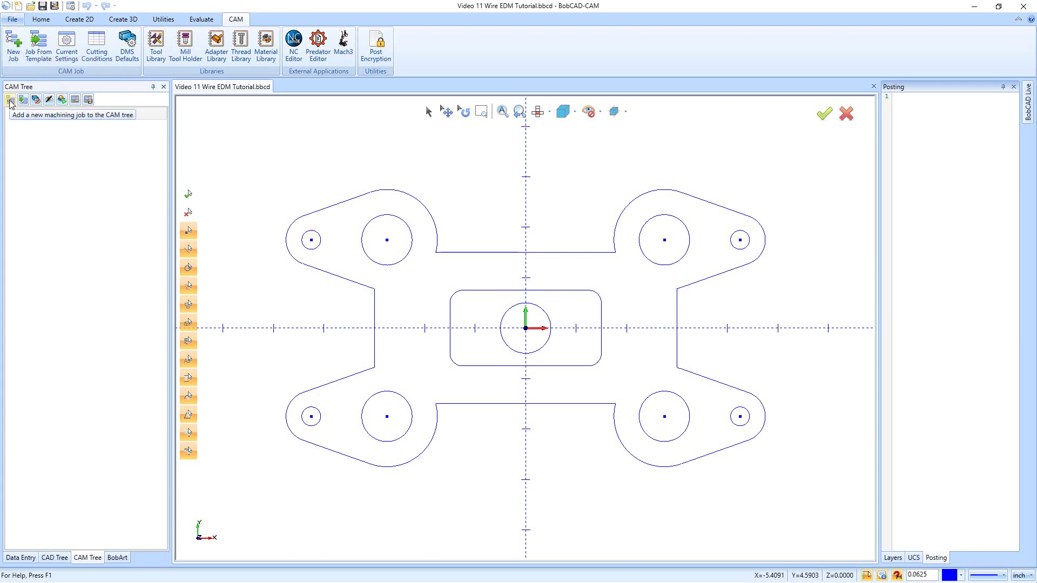
click(11, 101)
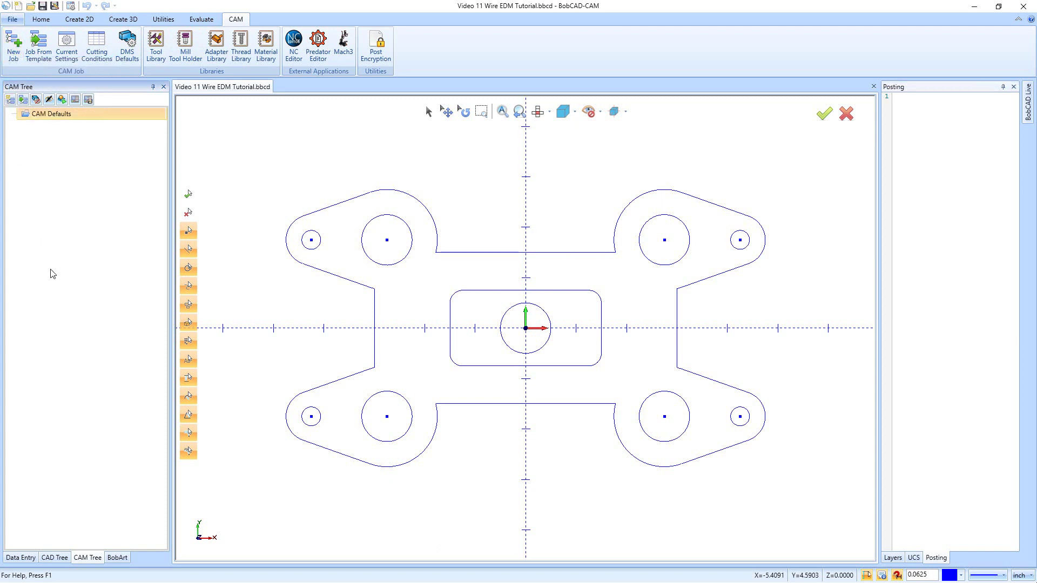
right_click(46, 116)
click(75, 122)
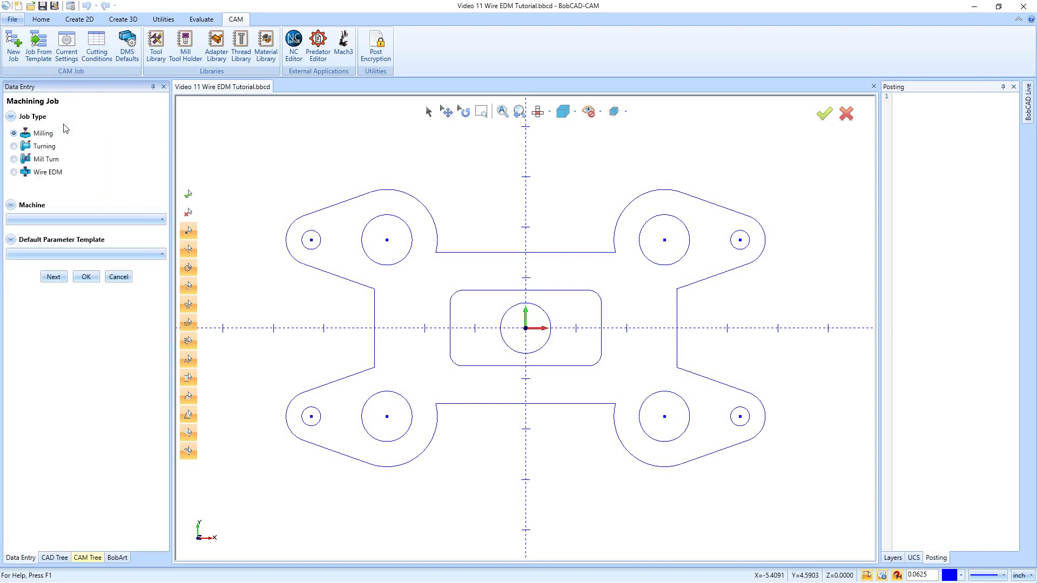
click(14, 172)
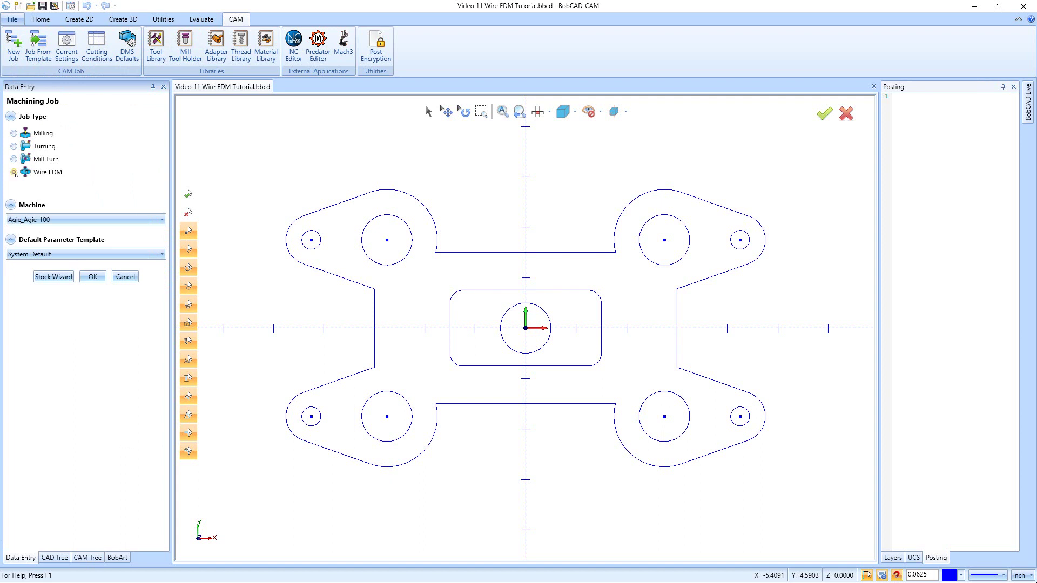
click(57, 218)
scroll(67, 291, down, 3)
scroll(67, 291, down, 3)
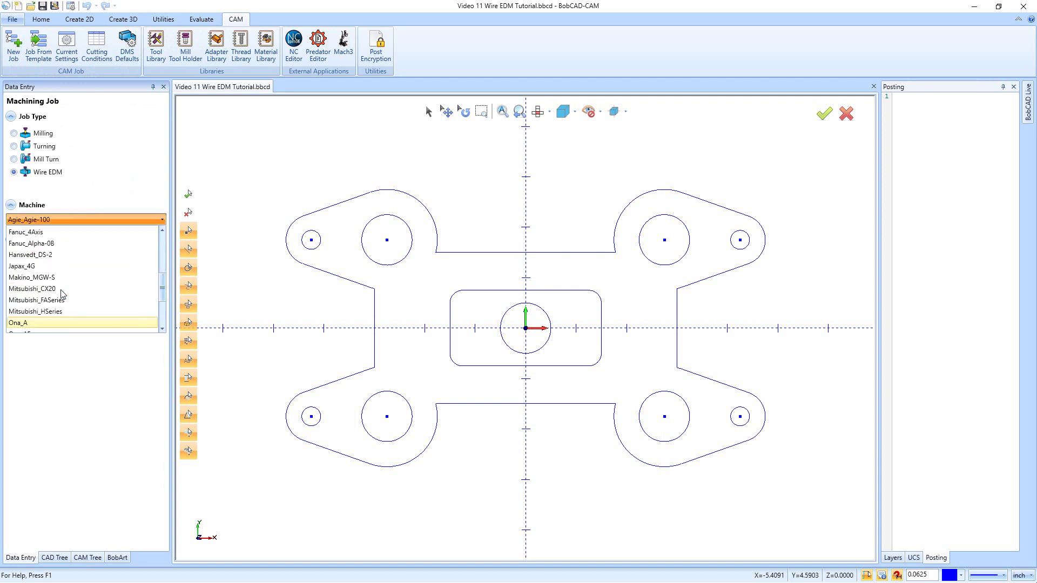
click(56, 323)
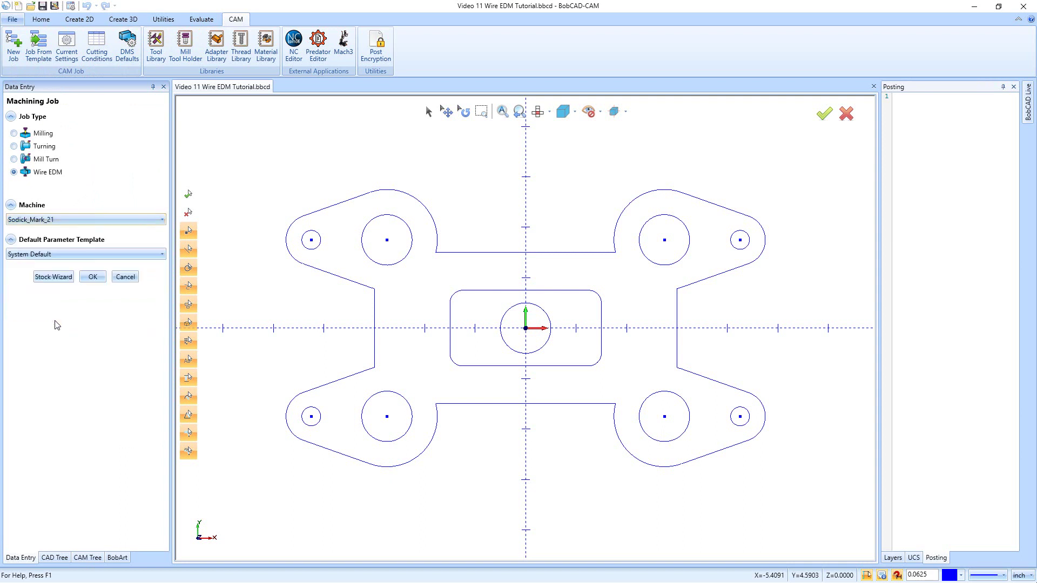
Skip workpiece selection in the stock wizard and accept the rectangular stock based on the geometry in the graphics area.
click(56, 277)
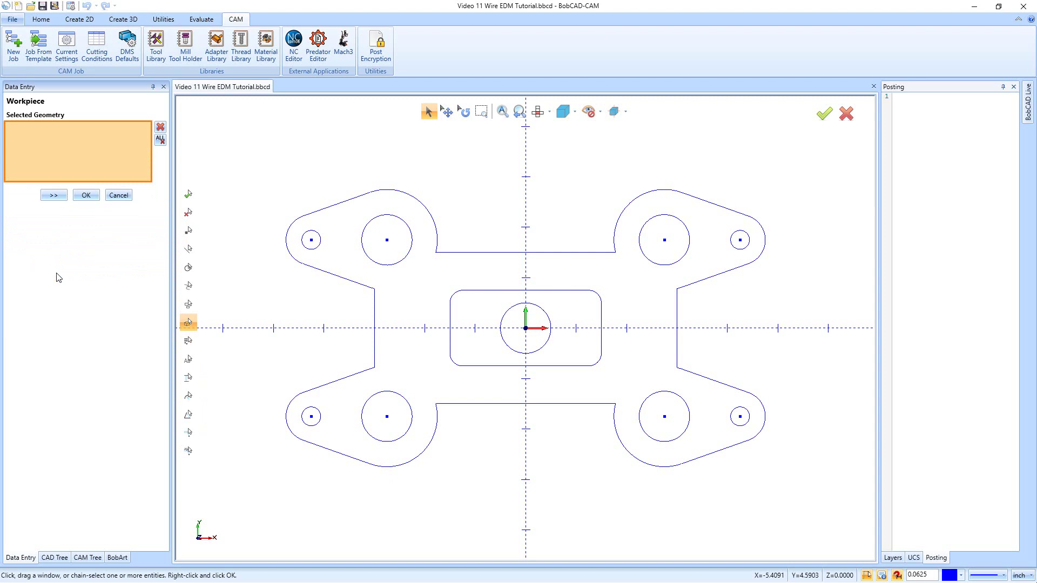
click(57, 197)
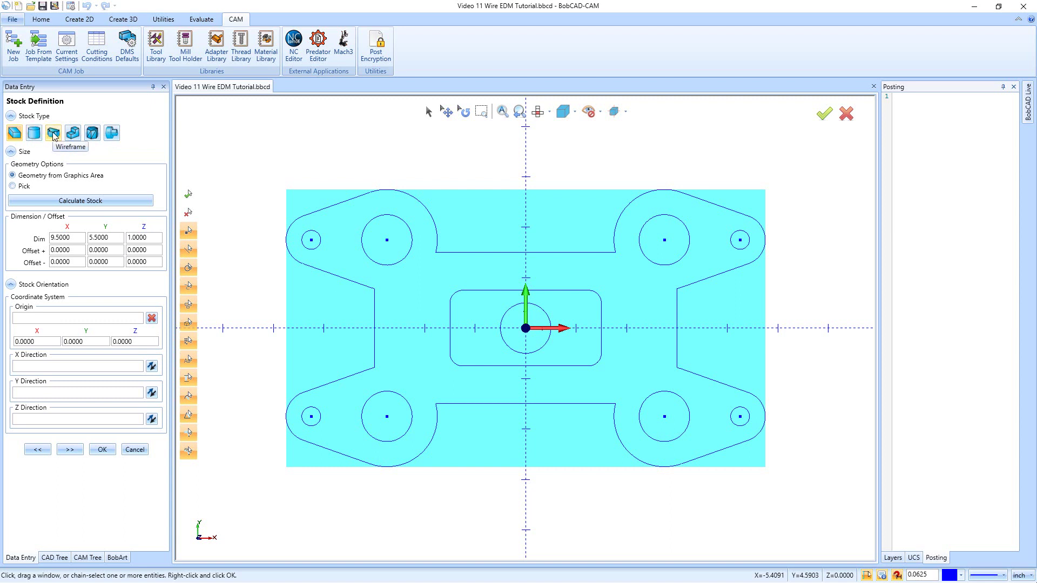
mouse_move(74, 238)
mouse_down()
mouse_move(53, 238)
mouse_move(79, 237)
mouse_up()
click(109, 238)
drag(159, 237, 127, 237)
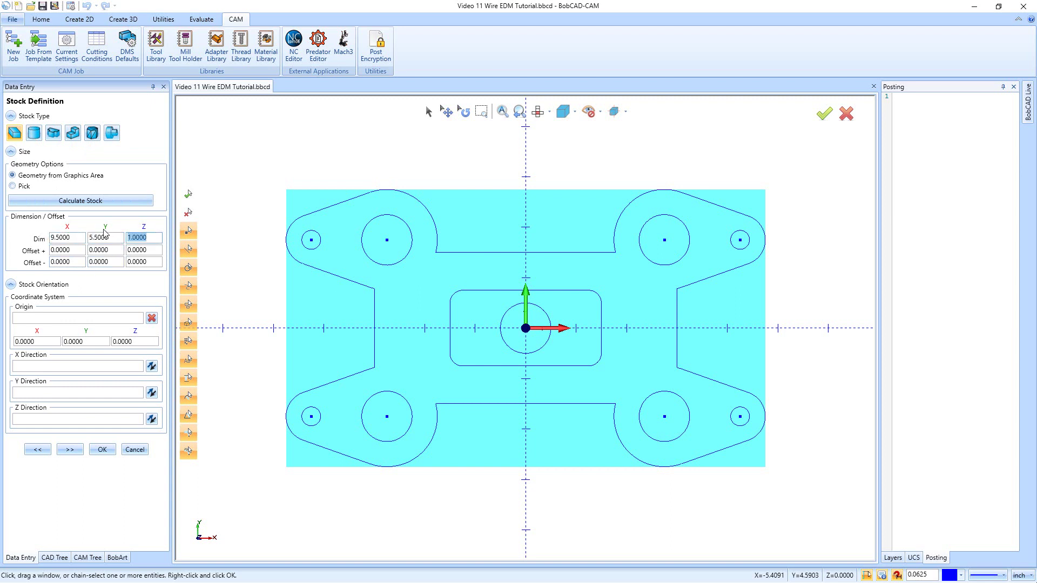
click(70, 450)
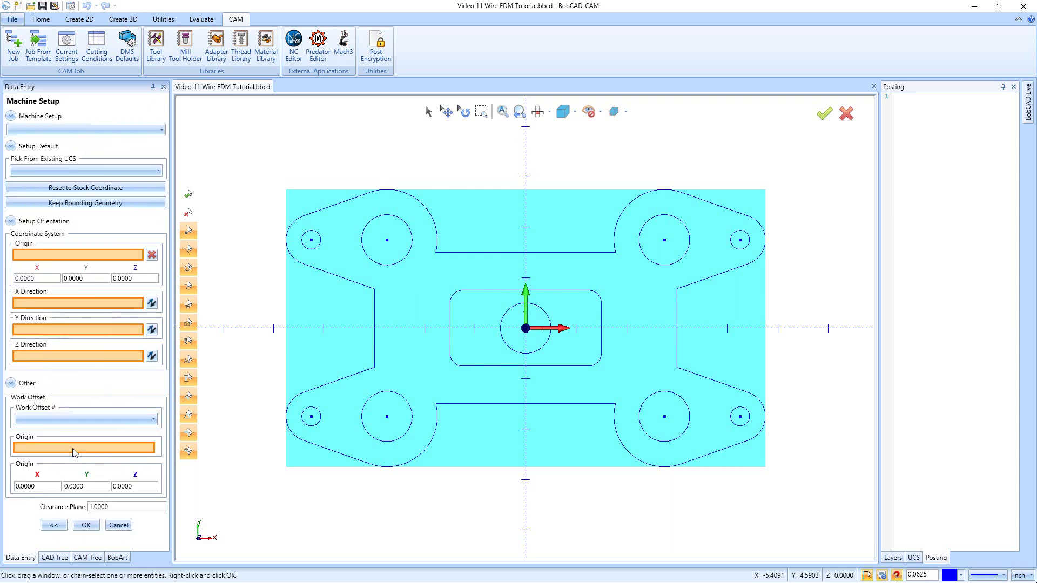
Check the machine setup origin against the stock and complete Machine Setup - 1 with the Top (X/Y) coordinate system.
click(46, 258)
mouse_move(536, 423)
middle_down()
mouse_move(578, 377)
mouse_move(532, 339)
middle_up()
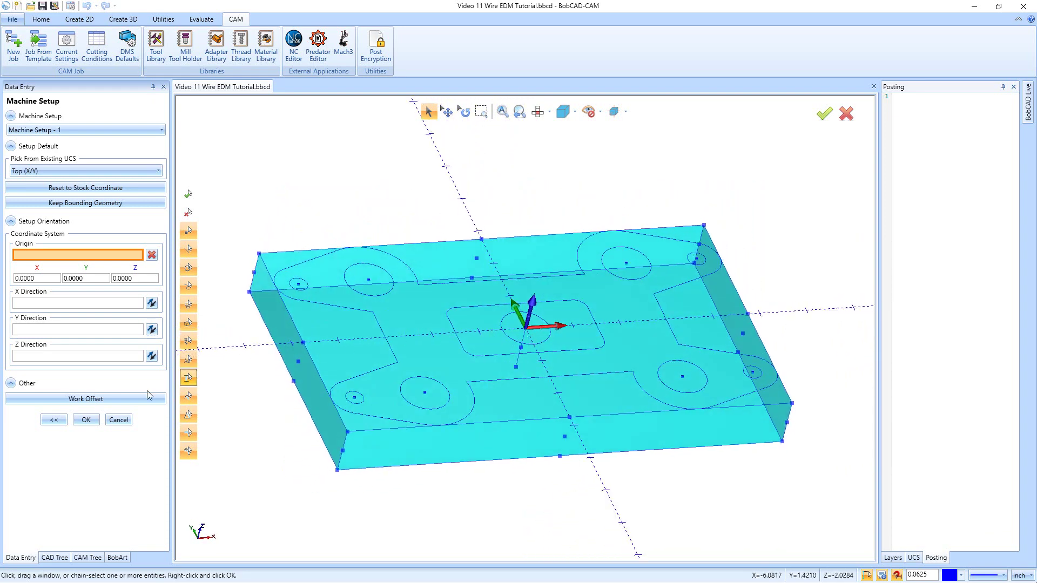
click(95, 422)
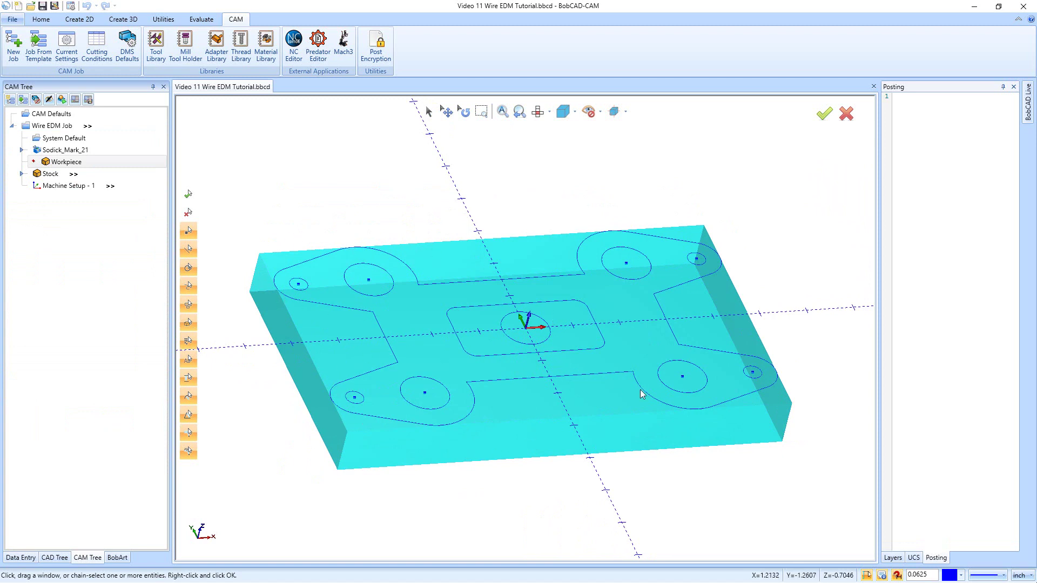
Blank the stock display and confirm ToolSteel as its material with a 0.010 wire diameter.
right_click(52, 174)
click(87, 224)
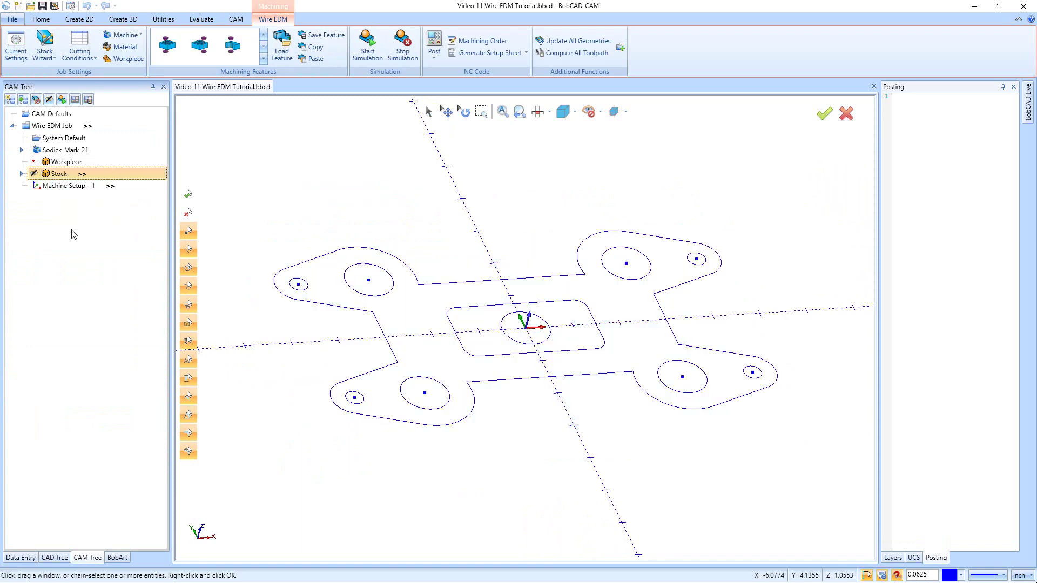
click(22, 174)
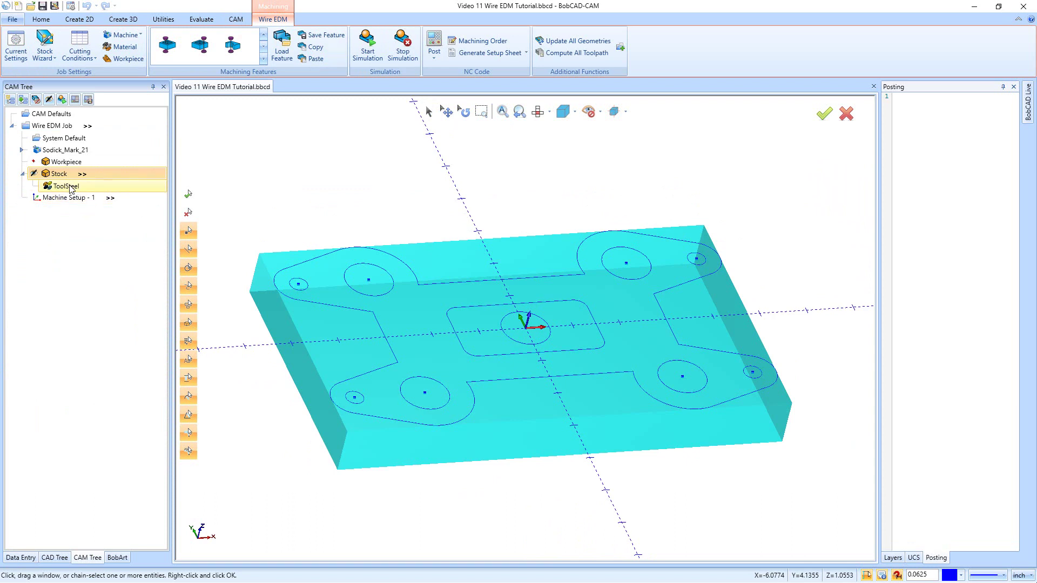
double_click(67, 187)
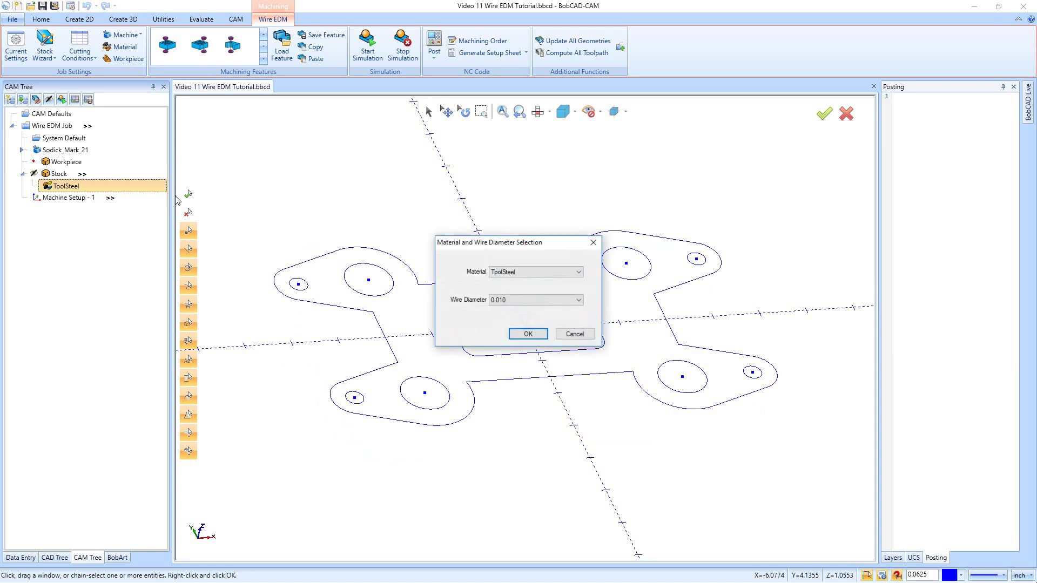
click(527, 272)
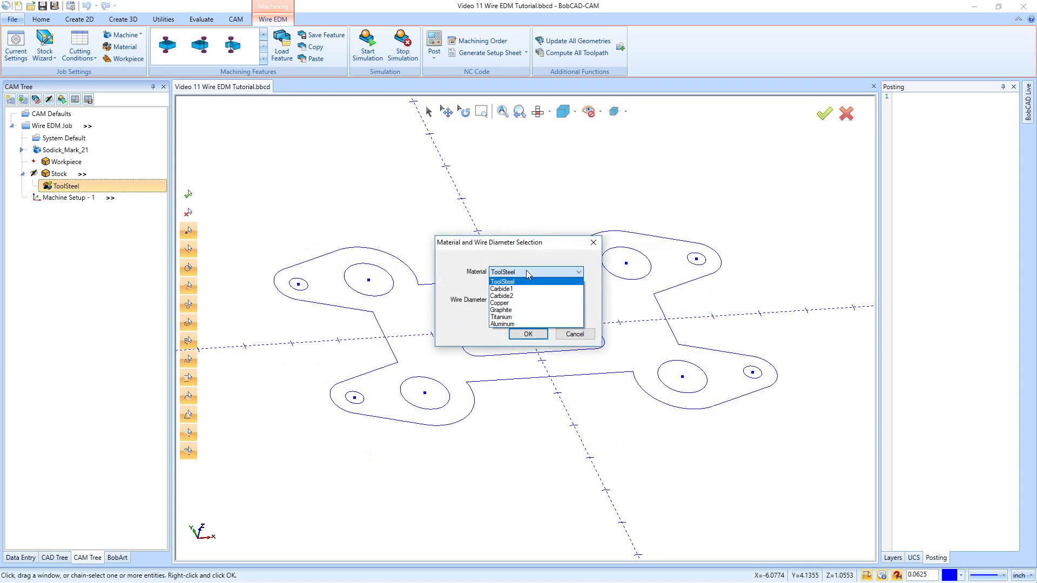
click(526, 271)
click(530, 301)
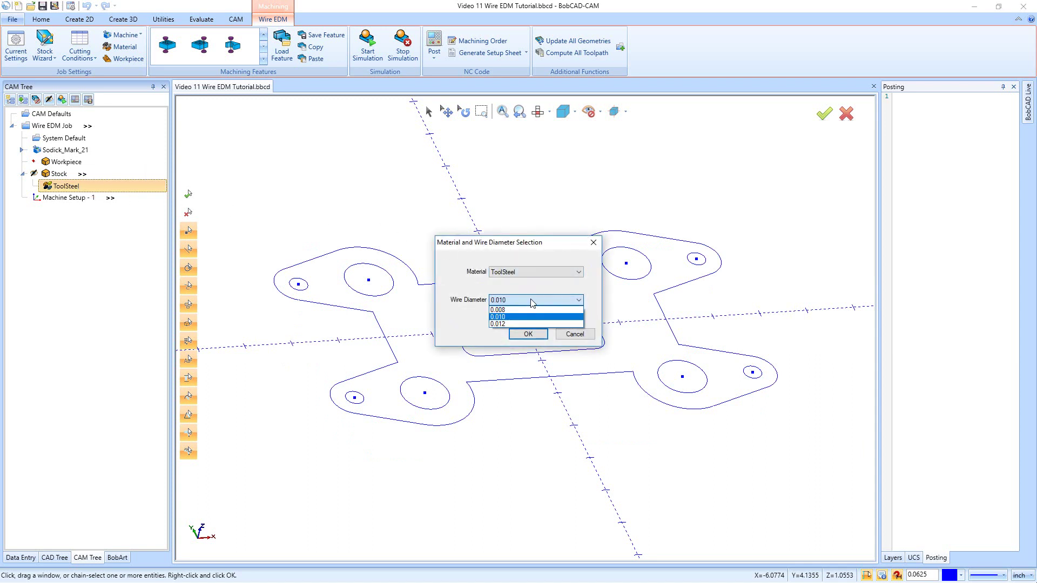
click(532, 301)
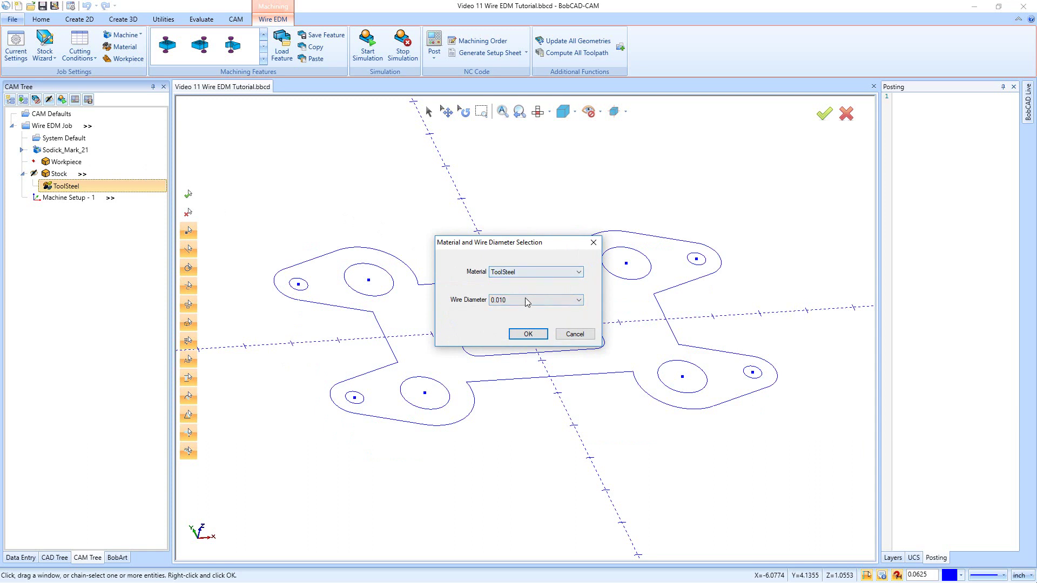
click(525, 301)
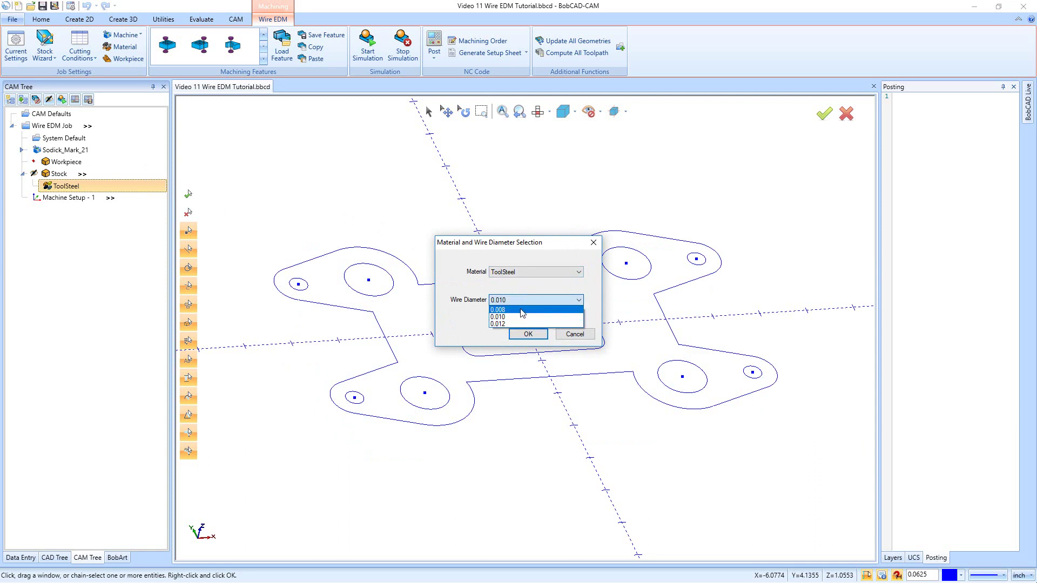
click(522, 317)
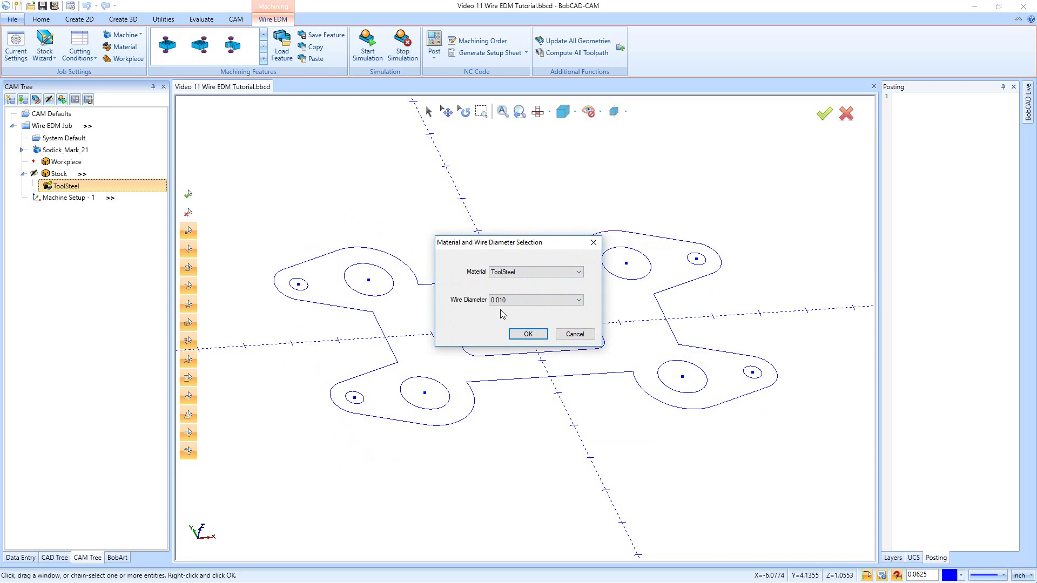
click(522, 335)
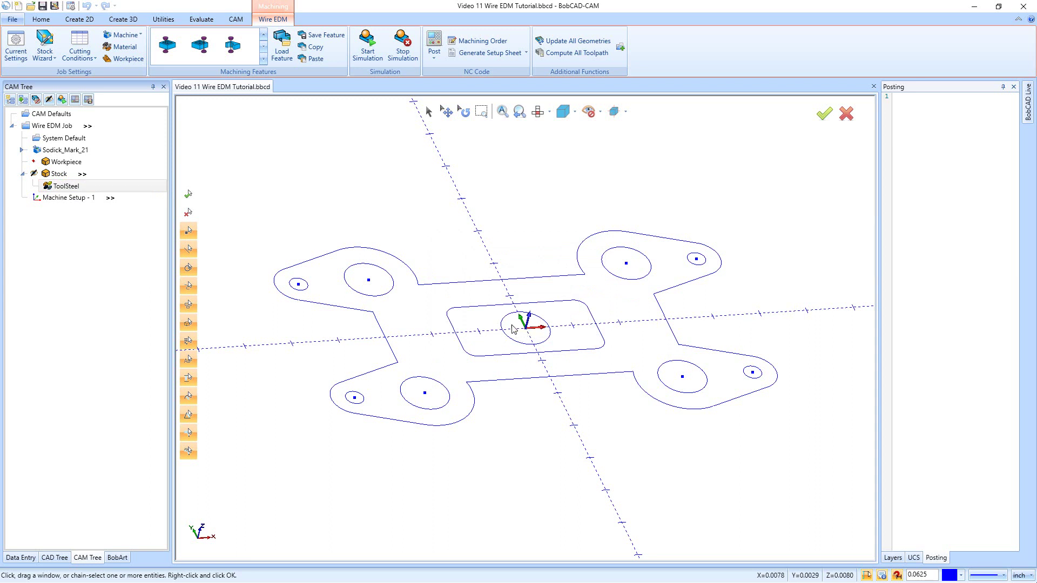
Add a 2 Axis Inside feature to Machine Setup - 1 and start its geometry selection.
right_click(70, 200)
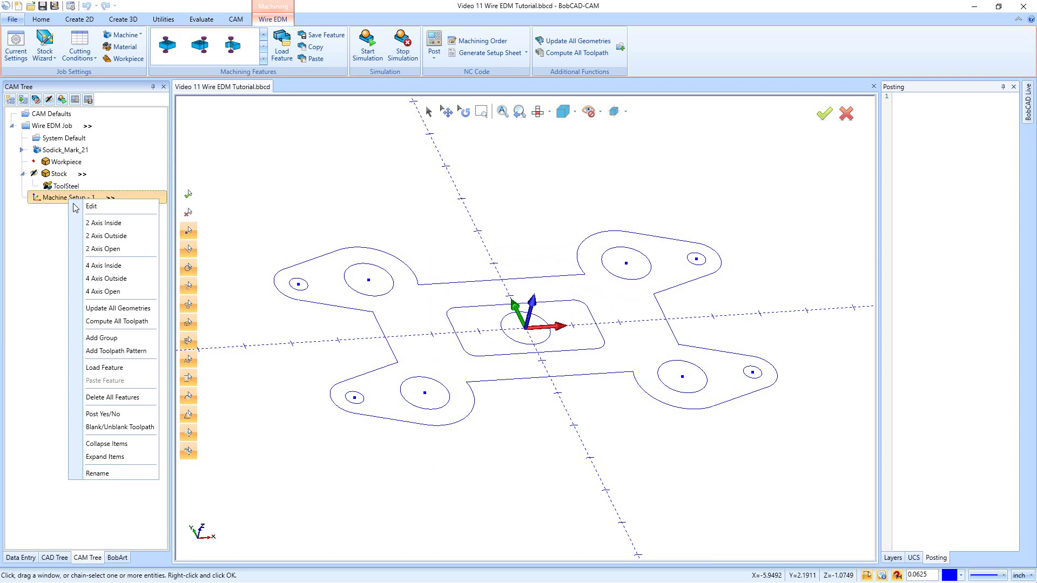
click(95, 223)
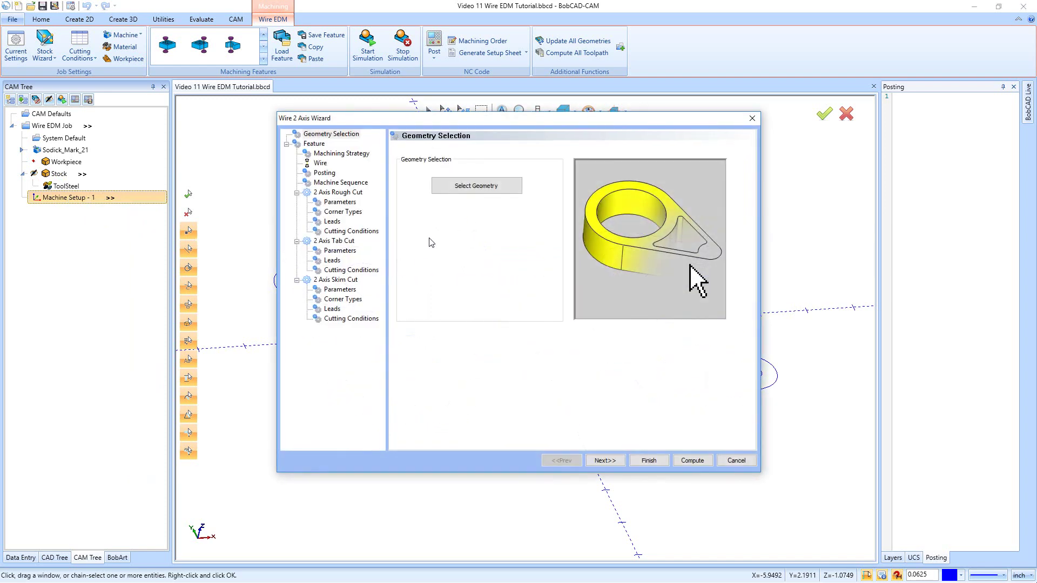
click(462, 189)
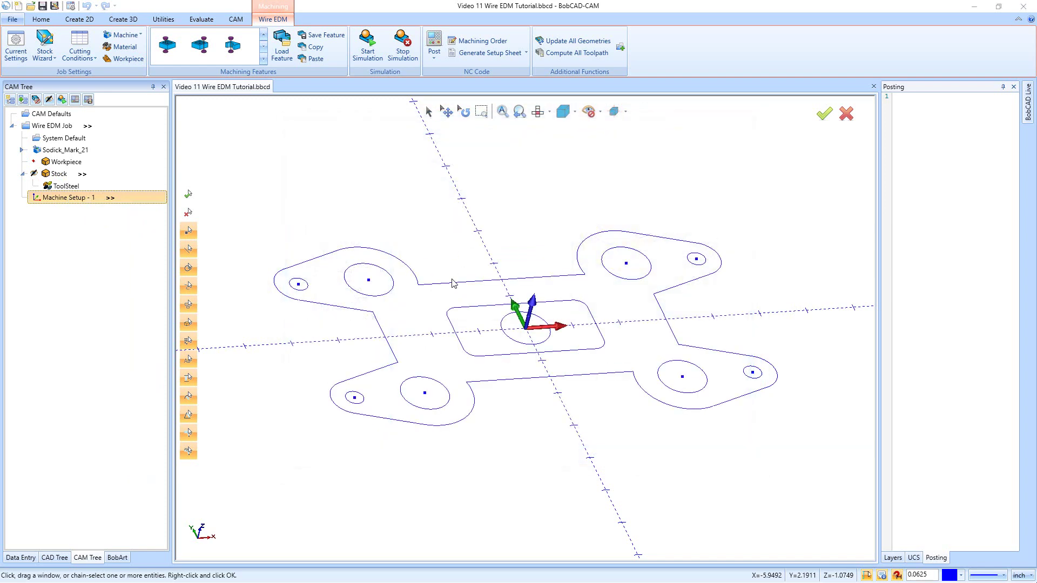
Select the eight circles on the four arms and the central rounded rectangle as the feature's geometry, and confirm.
click(305, 288)
click(352, 292)
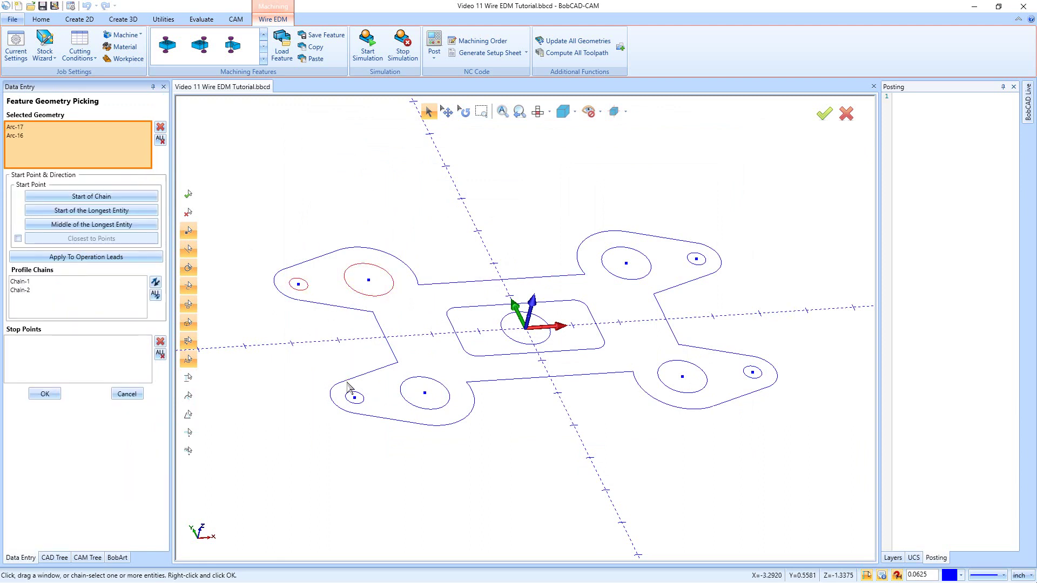
click(355, 403)
click(411, 400)
click(655, 381)
click(749, 373)
click(696, 266)
click(632, 280)
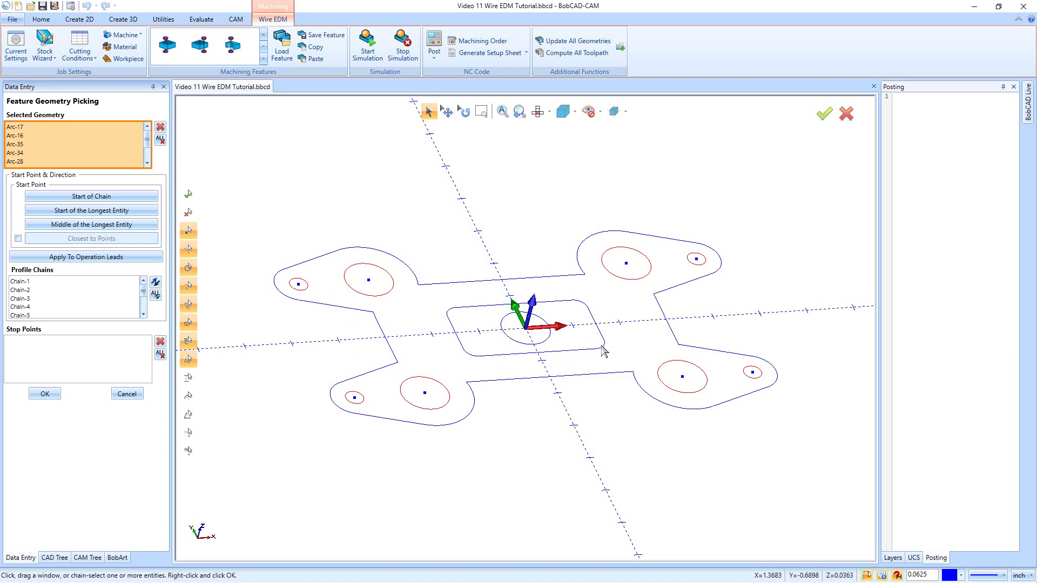
click(454, 327)
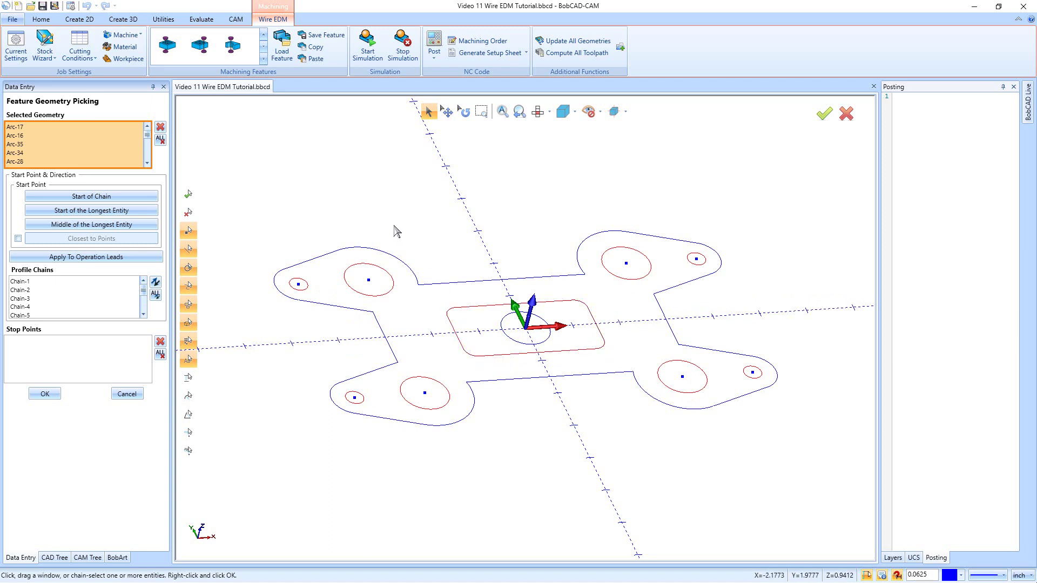
right_click(388, 185)
click(400, 188)
Choose Use Glue Stop With Leads in the feature parameters and check the upper guide and stop distance values.
click(601, 459)
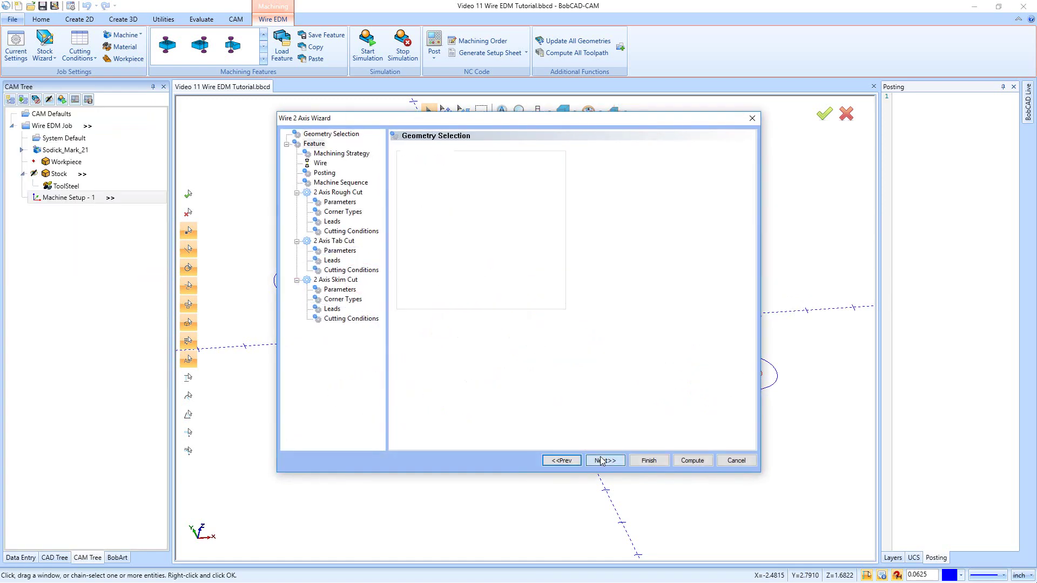
click(537, 205)
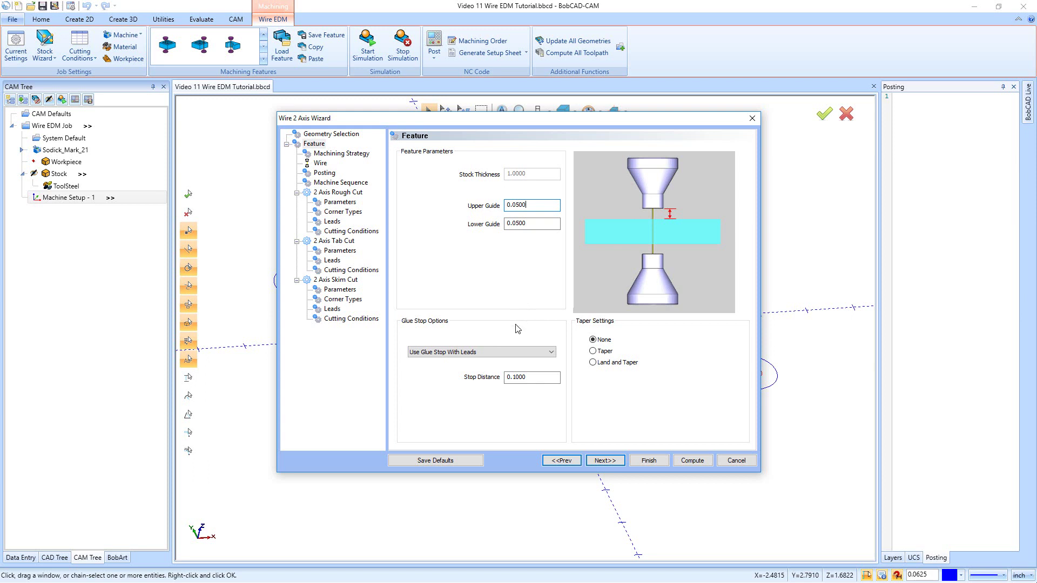
click(501, 353)
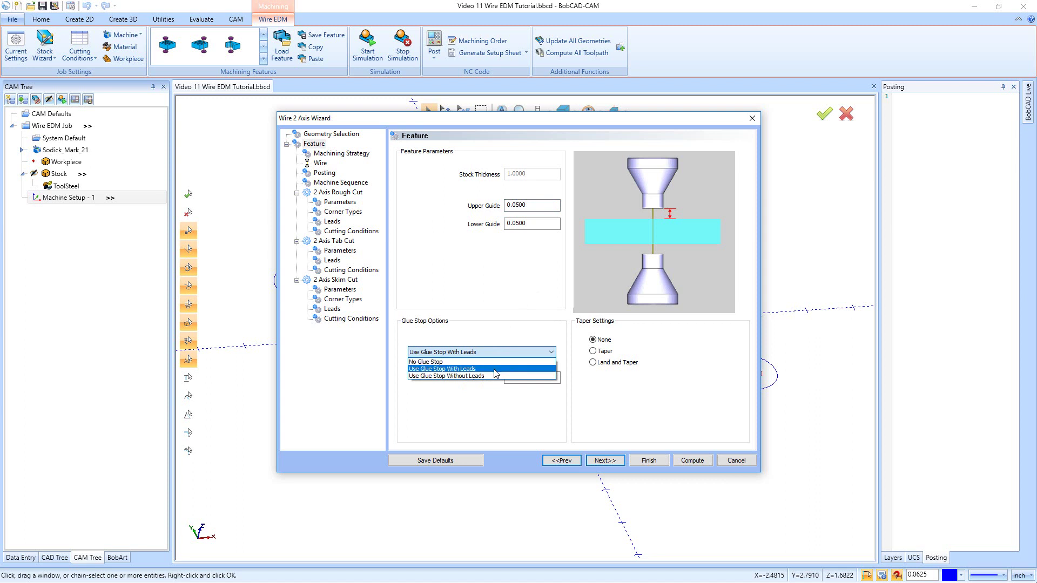
click(495, 371)
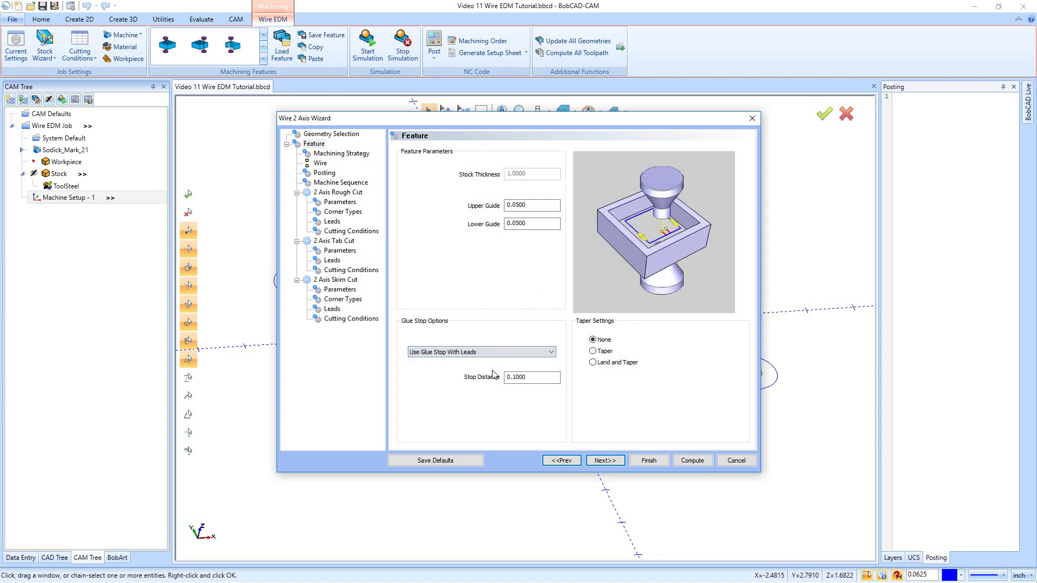
click(526, 378)
double_click(525, 378)
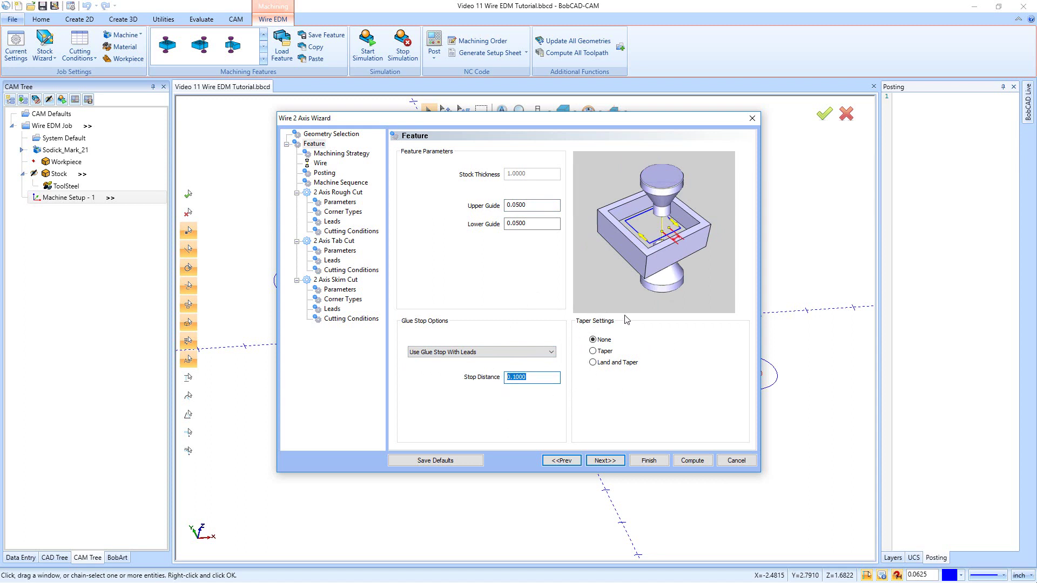
Examine the Taper and Land and Taper options with their angle and land height fields, leaving the taper setting at None.
click(594, 341)
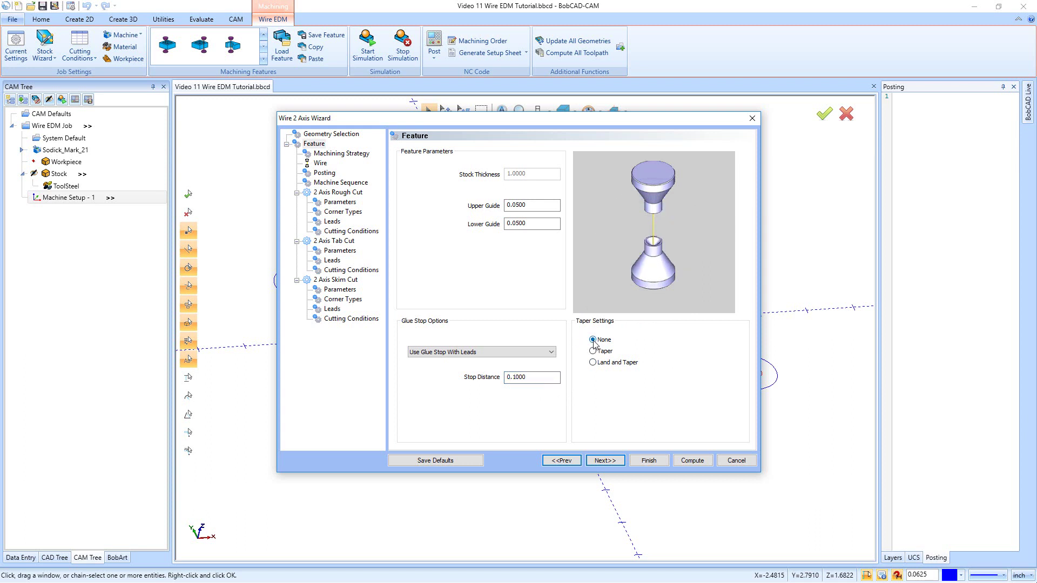
click(593, 352)
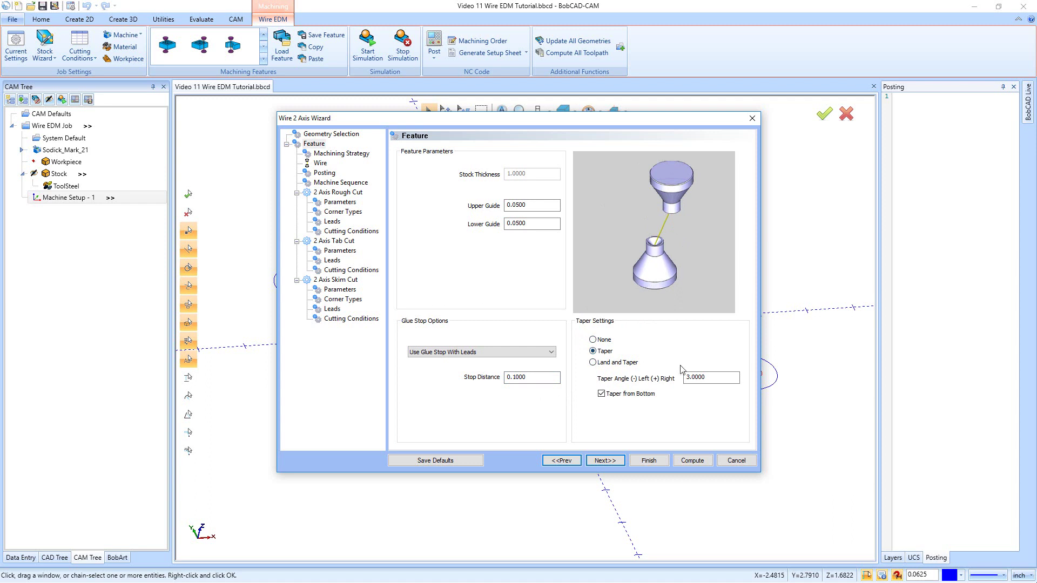
drag(704, 378, 692, 379)
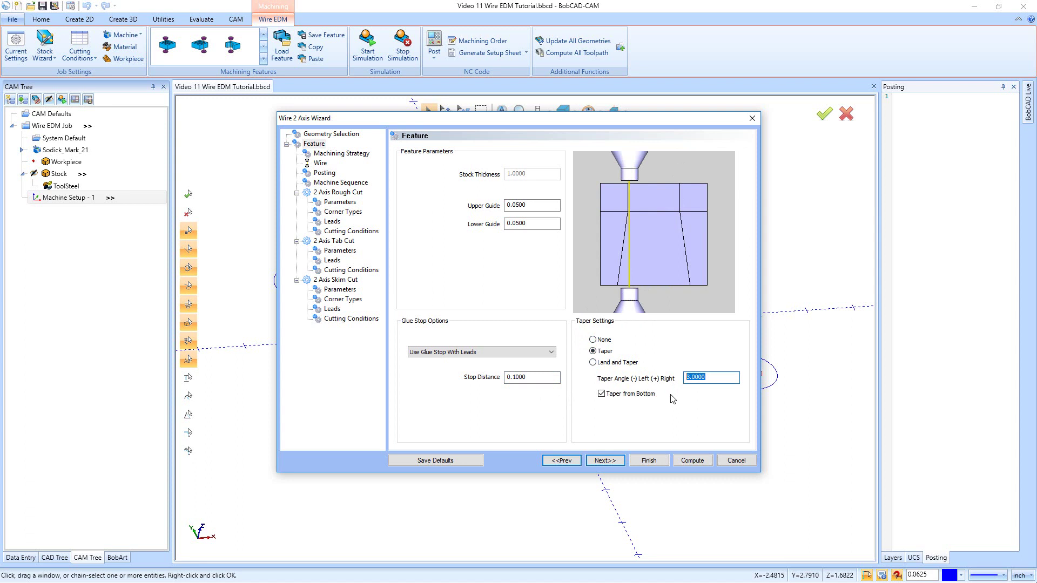
click(593, 363)
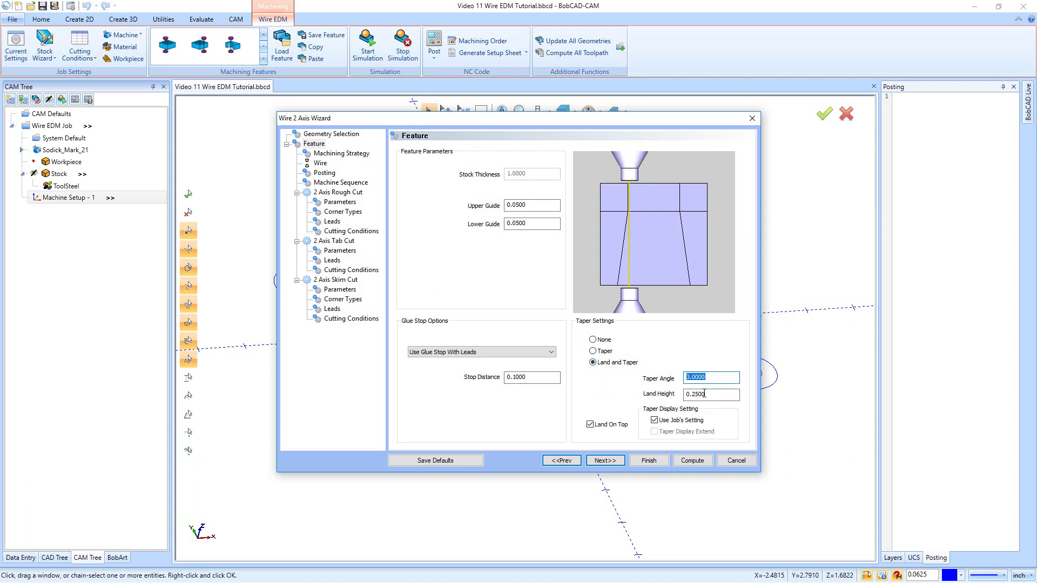
drag(705, 394, 682, 394)
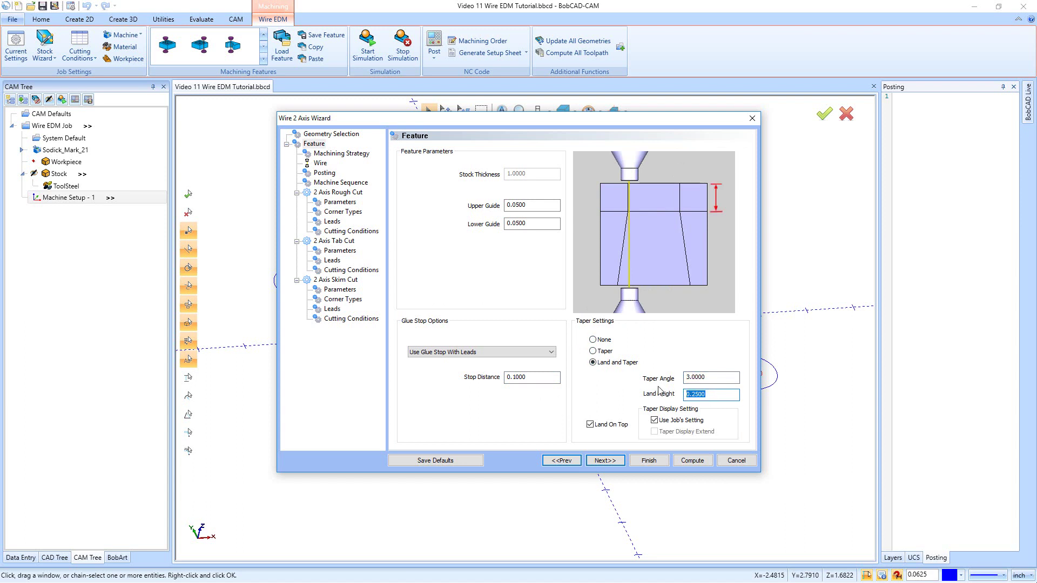
click(593, 340)
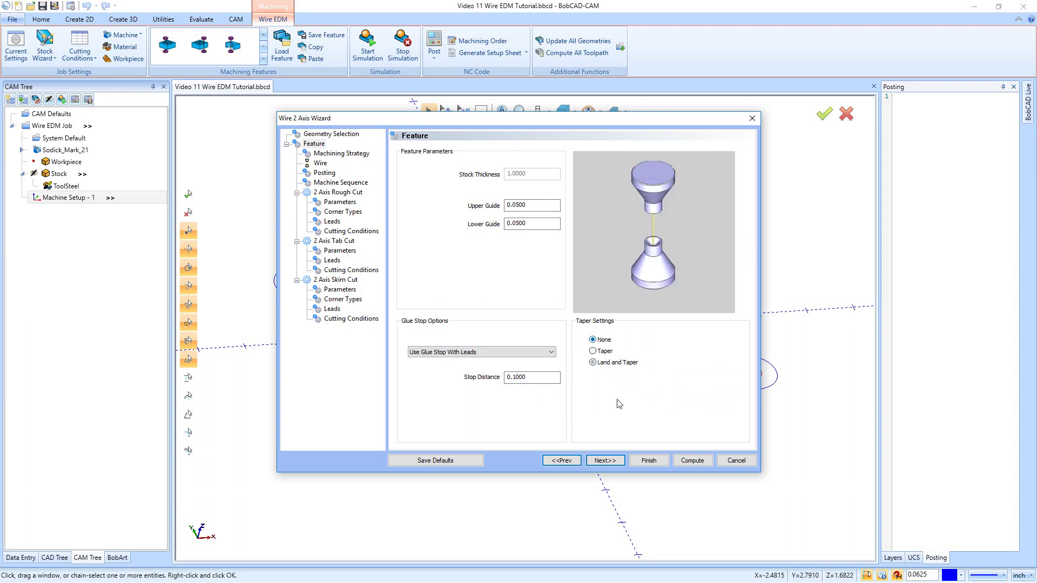
Accept the feature's default machining strategy, wire parameters and posting settings, and continue to the machine sequence.
click(605, 460)
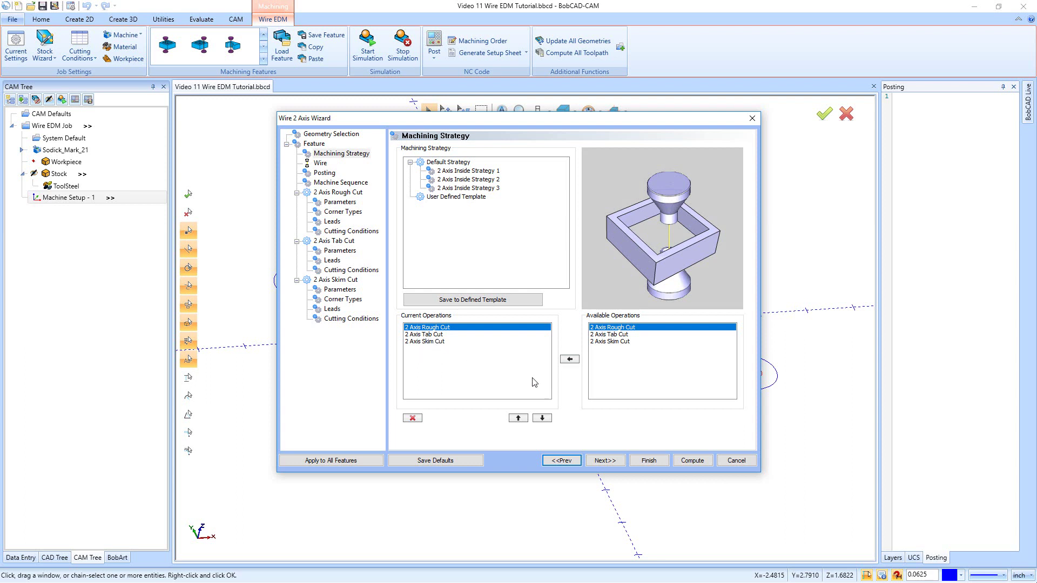
key(Return)
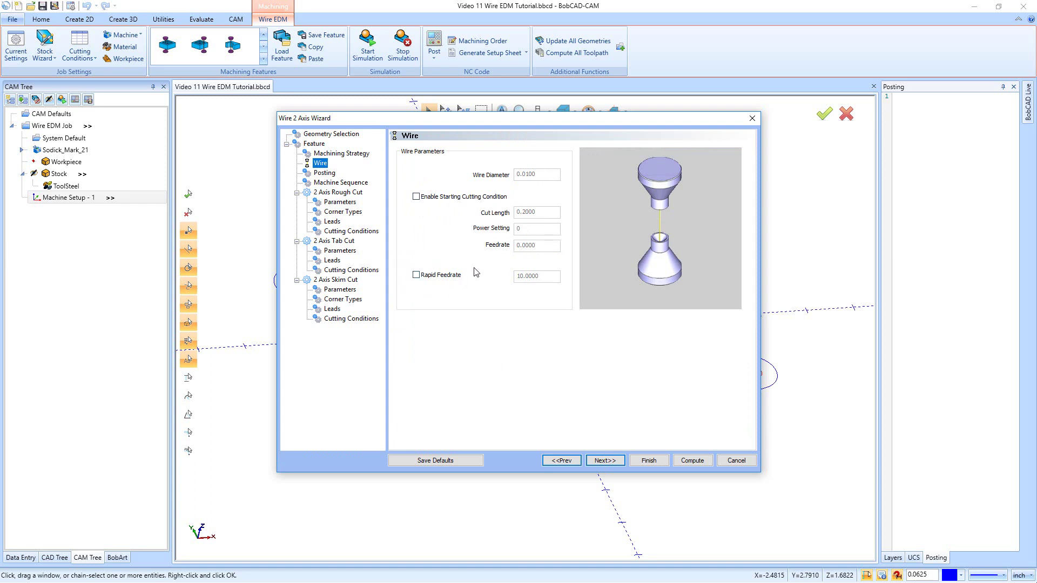
click(605, 461)
key(Tab)
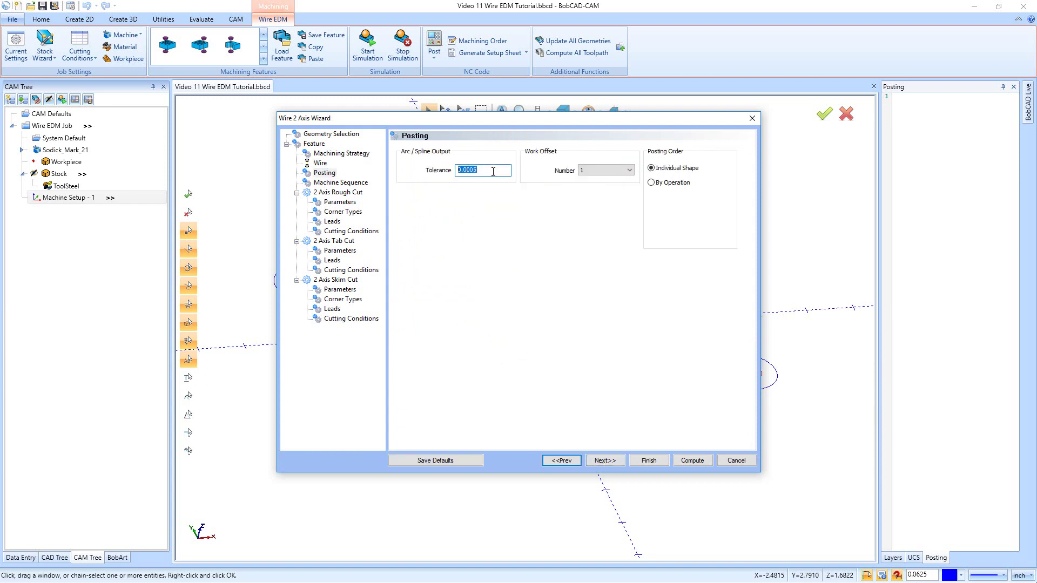
click(481, 170)
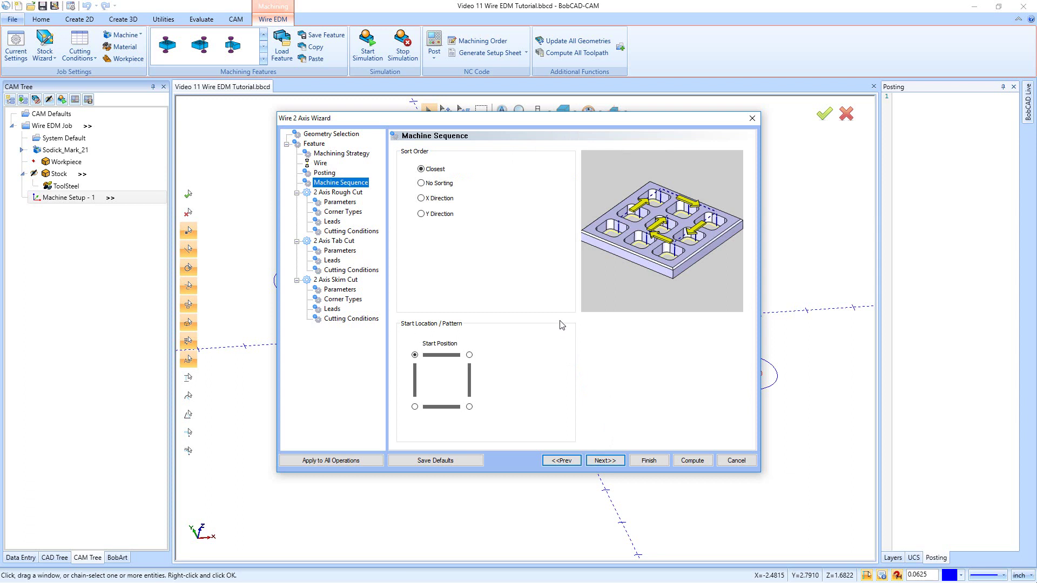
Sort the machine sequence by X Direction from the lower-left start corner, and keep the rough cut's Standard Profile pattern.
click(421, 198)
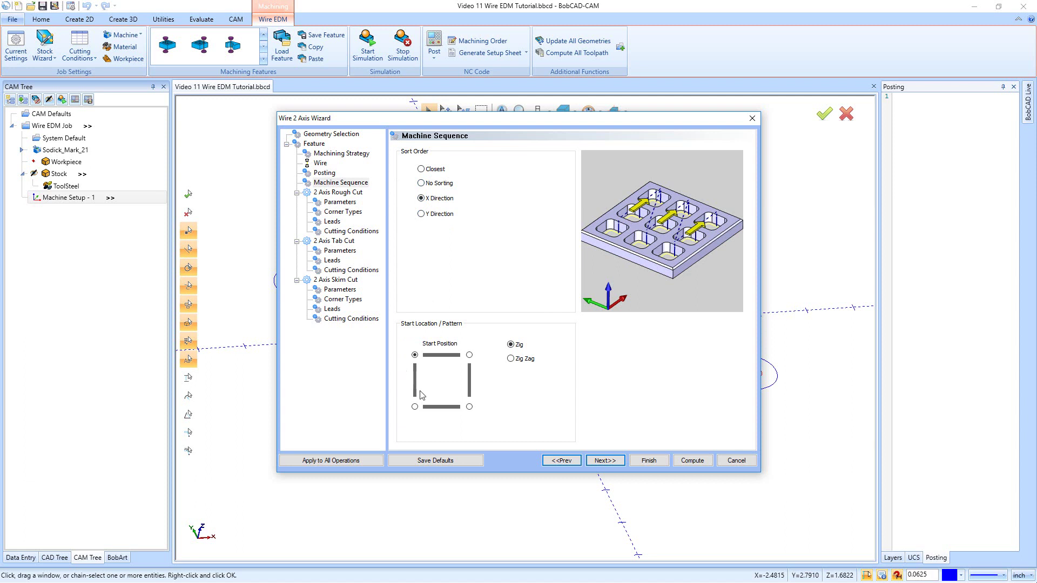
click(415, 407)
click(607, 460)
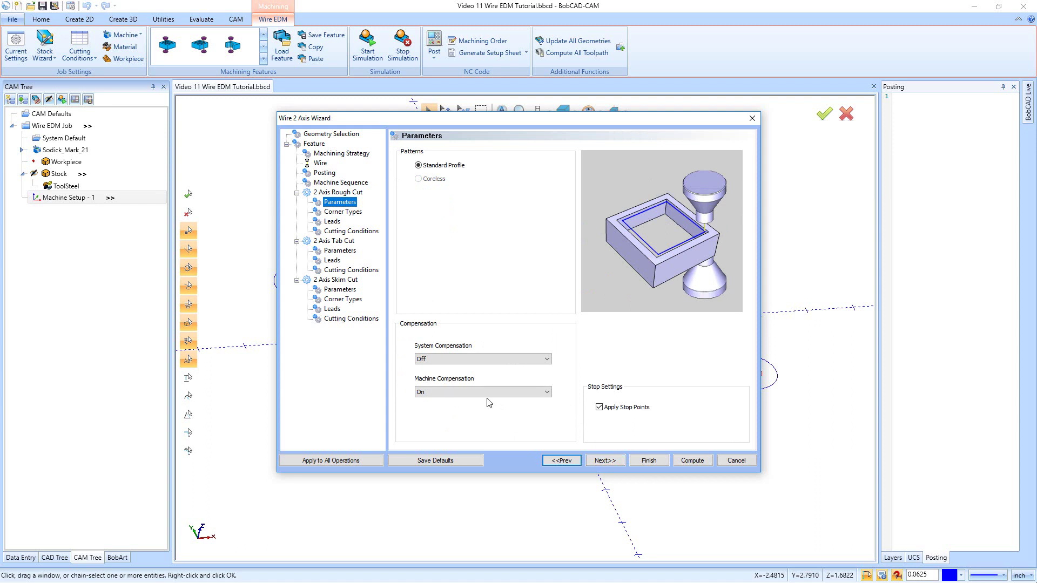
click(419, 165)
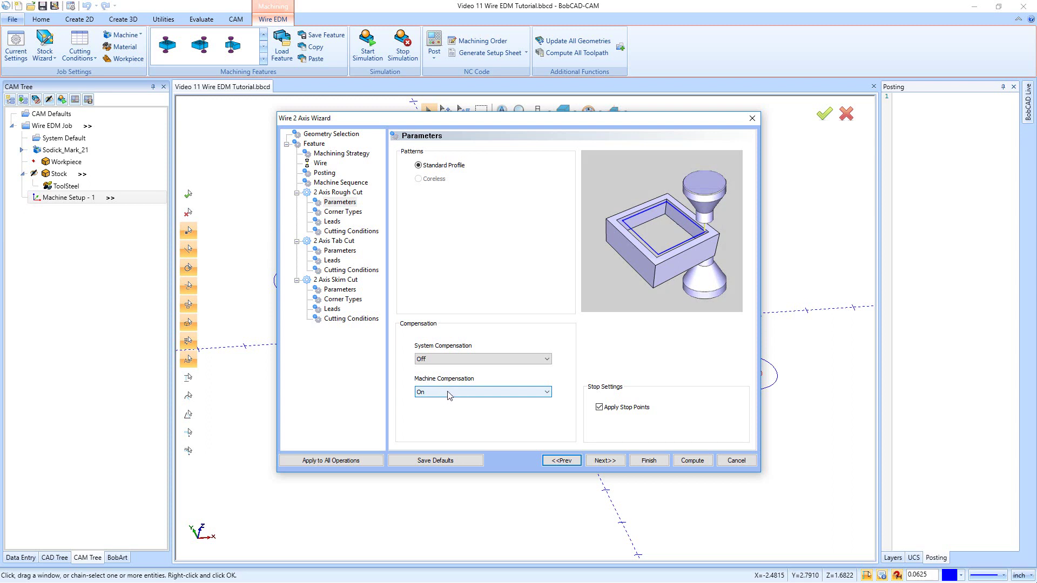
click(605, 460)
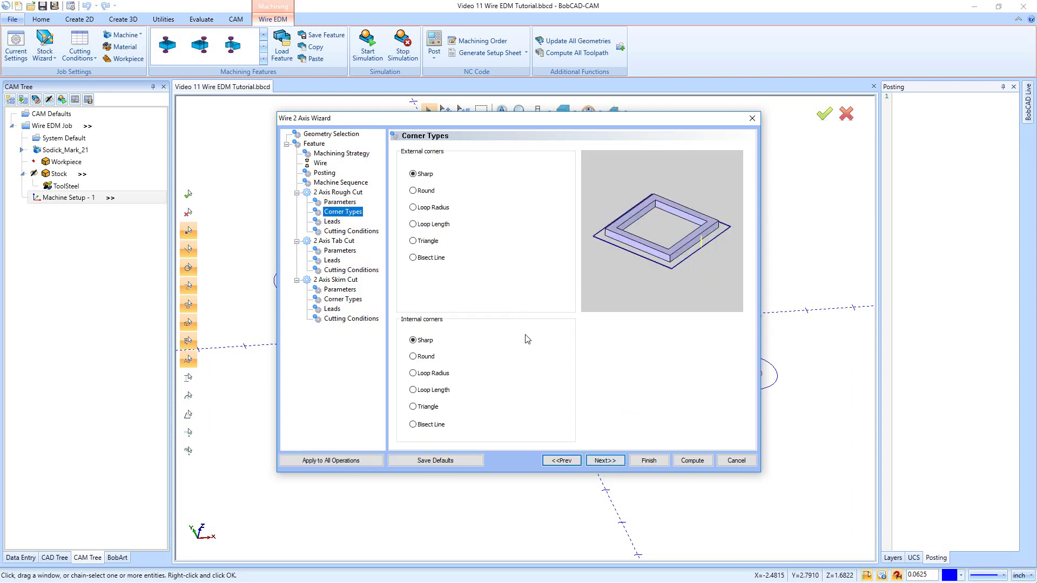
Compare the rough cut's external corner types from Round to Bisect Line, leaving the external corners at Sharp.
click(412, 174)
click(413, 191)
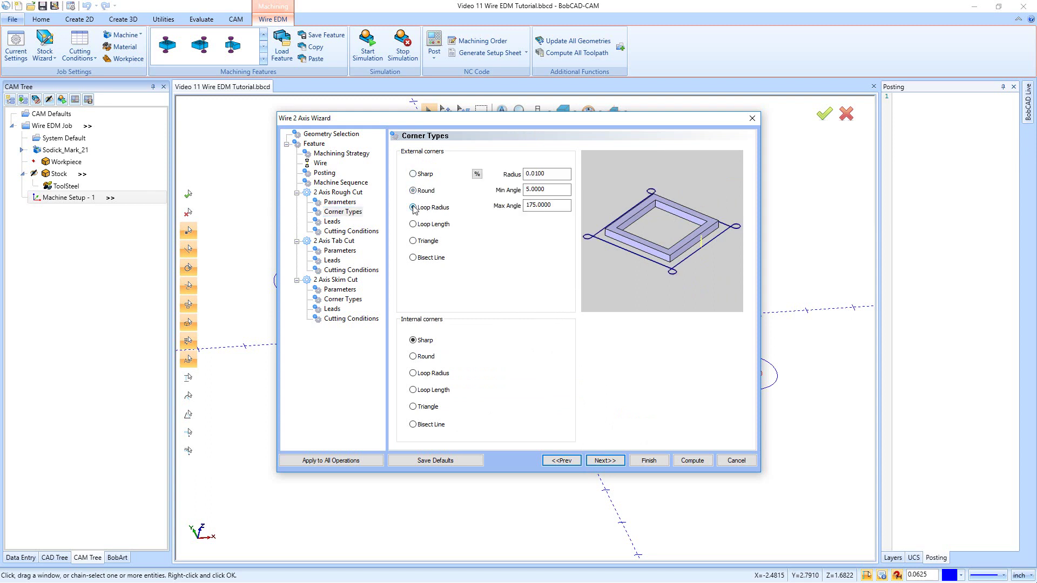
click(413, 223)
click(413, 241)
click(413, 257)
click(413, 174)
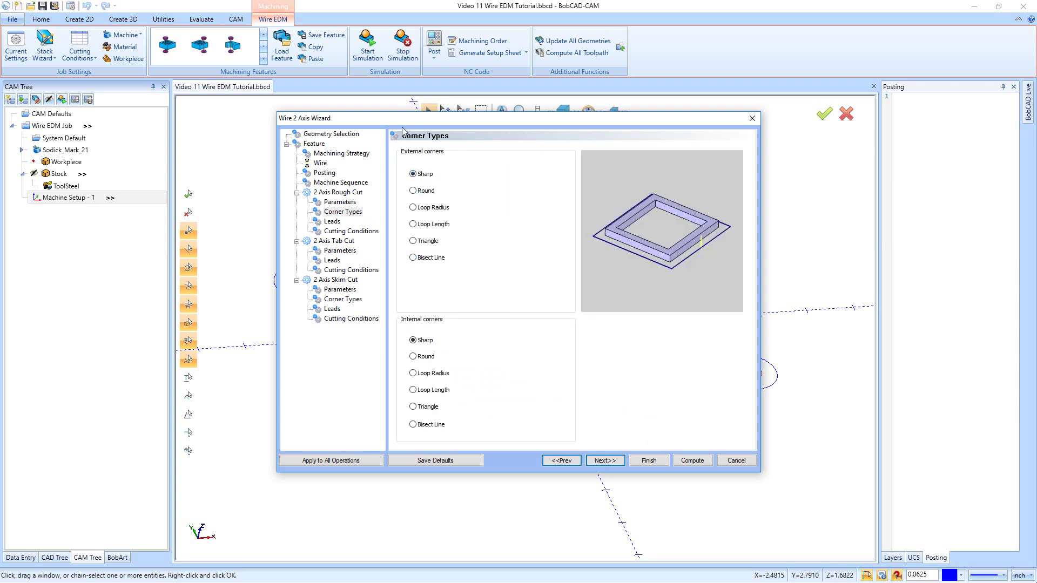
Compare the rough cut's internal corner types, leave the internal corners at Sharp, and continue to the leads.
click(413, 356)
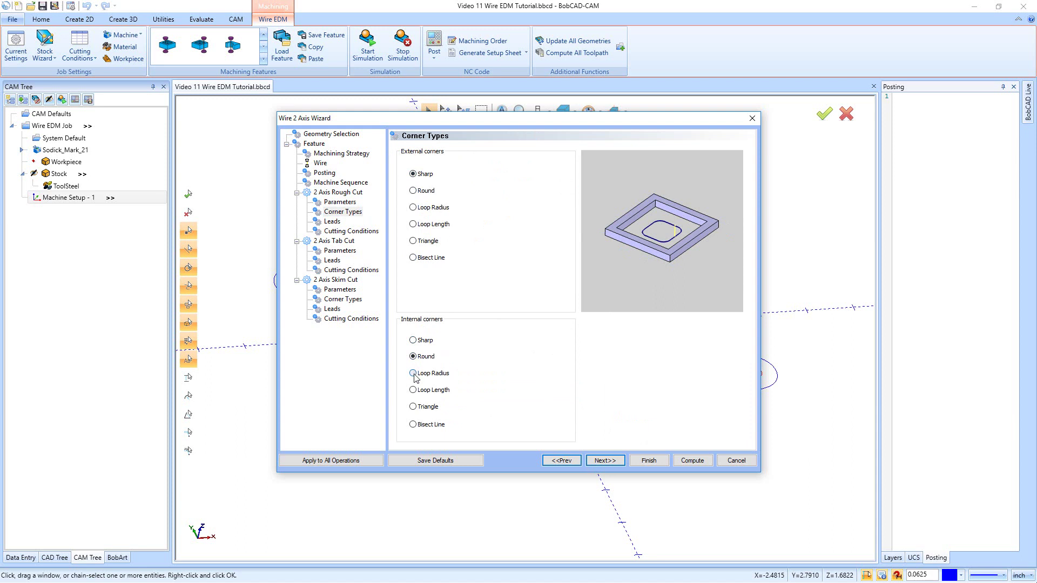
click(413, 373)
click(413, 389)
click(413, 407)
click(413, 424)
click(413, 341)
click(602, 460)
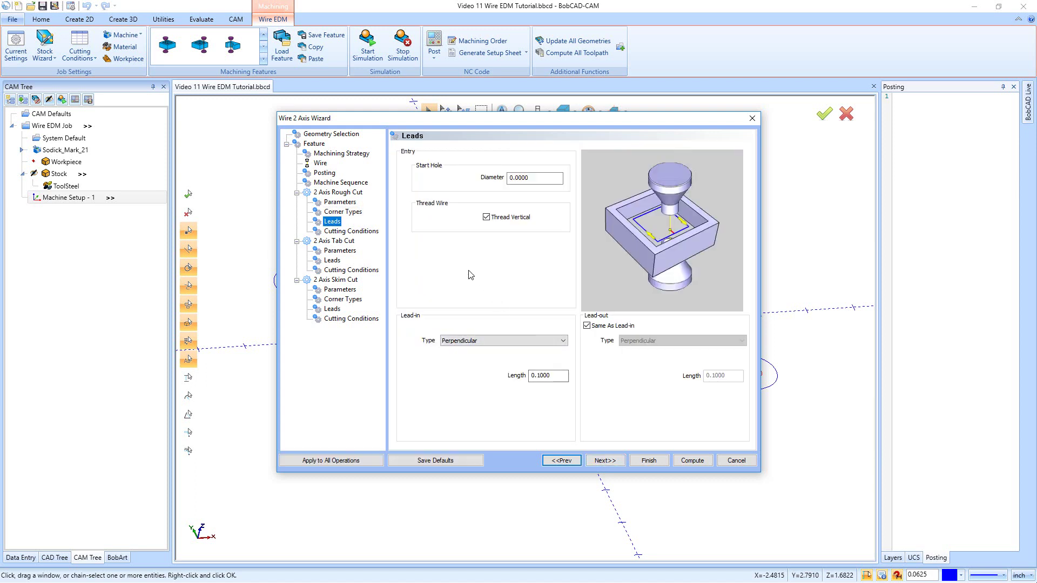
Set the rough cut's lead-in type to Select Point and start picking the lead-in points.
click(479, 342)
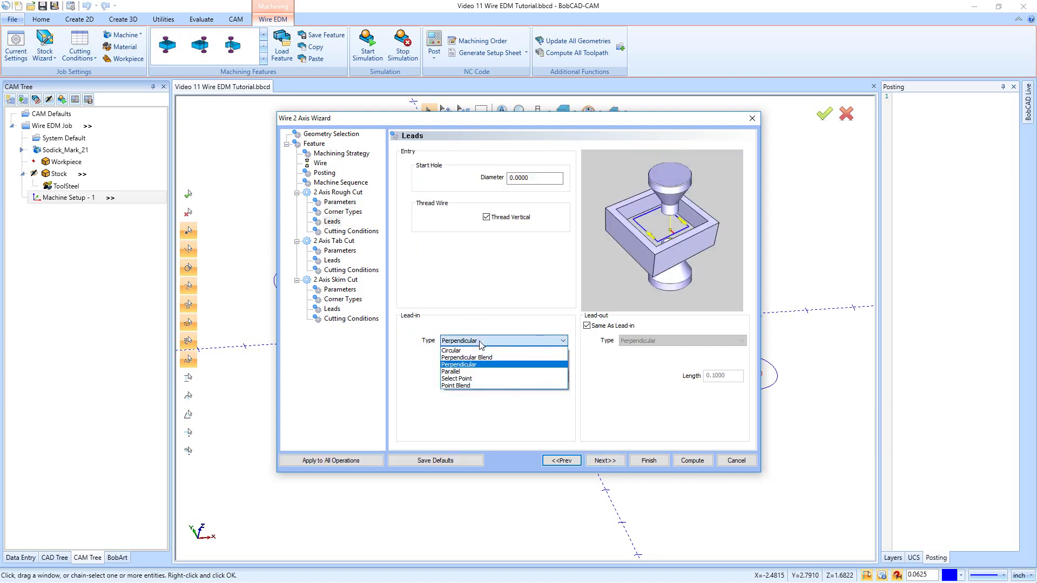
click(474, 379)
click(528, 419)
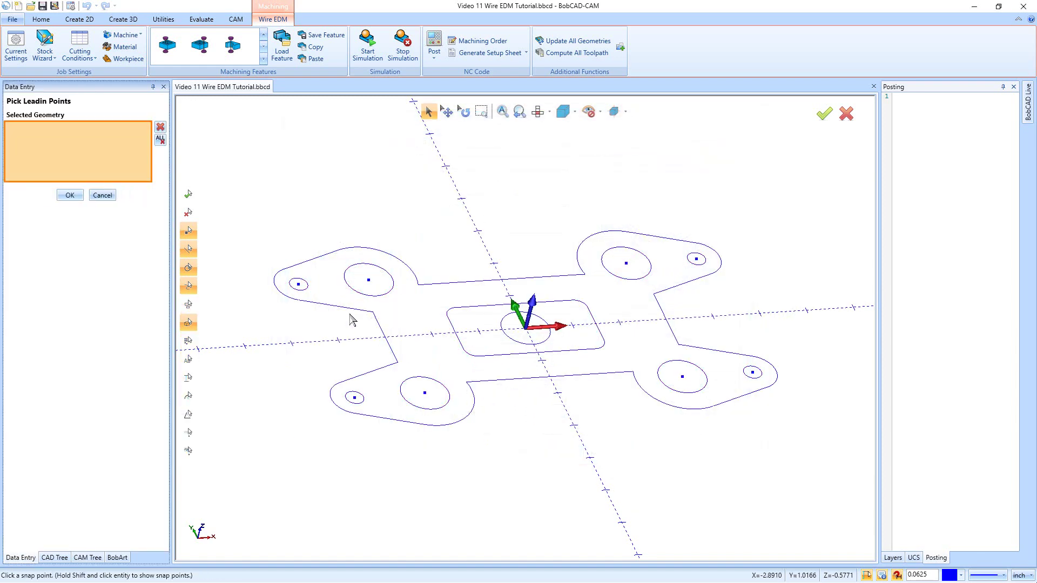
Pick the center points of the eight circles on the four arms as lead-in points.
click(298, 285)
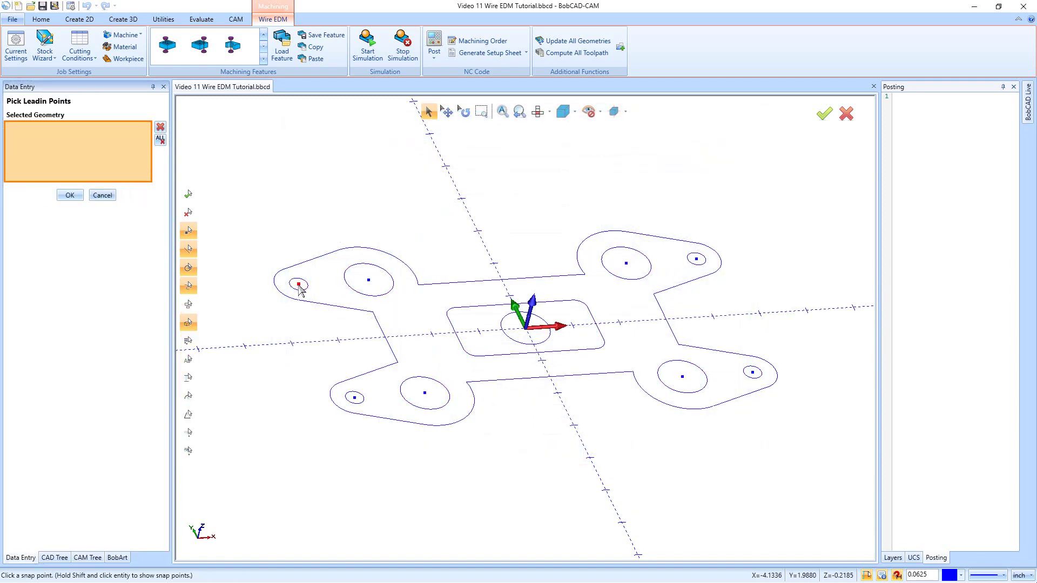
click(368, 286)
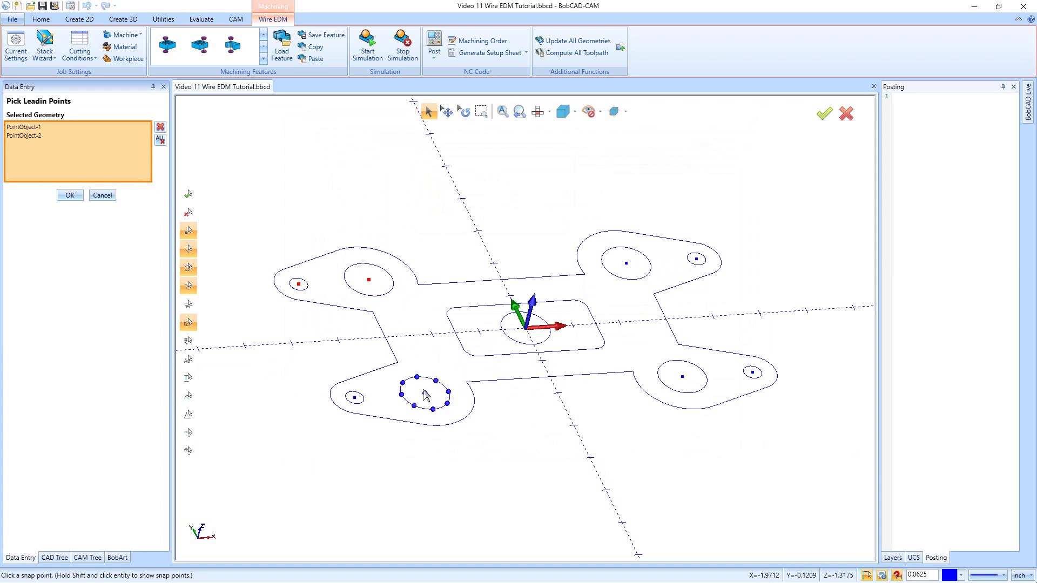
click(425, 393)
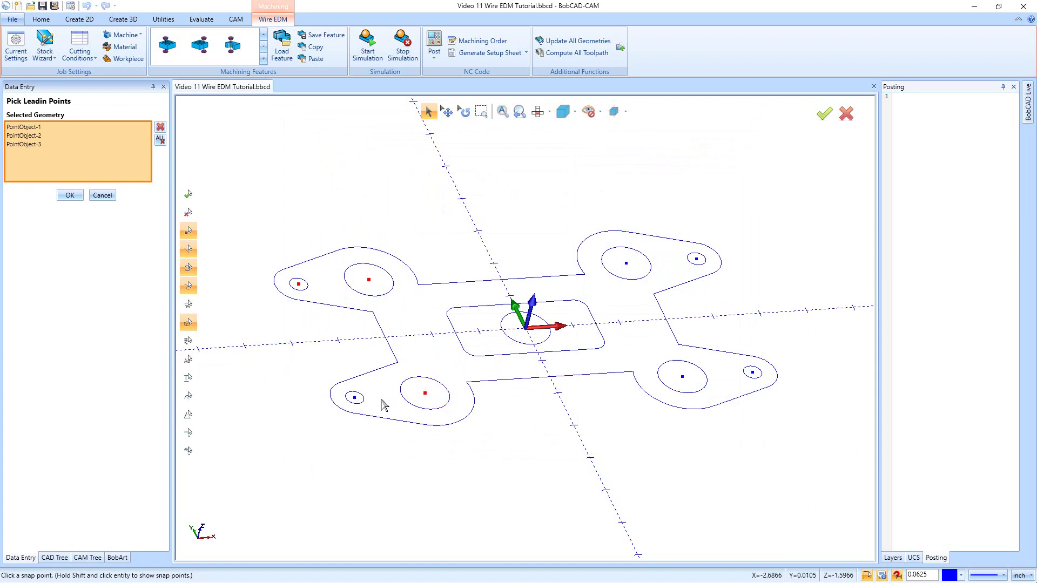
click(354, 398)
click(684, 377)
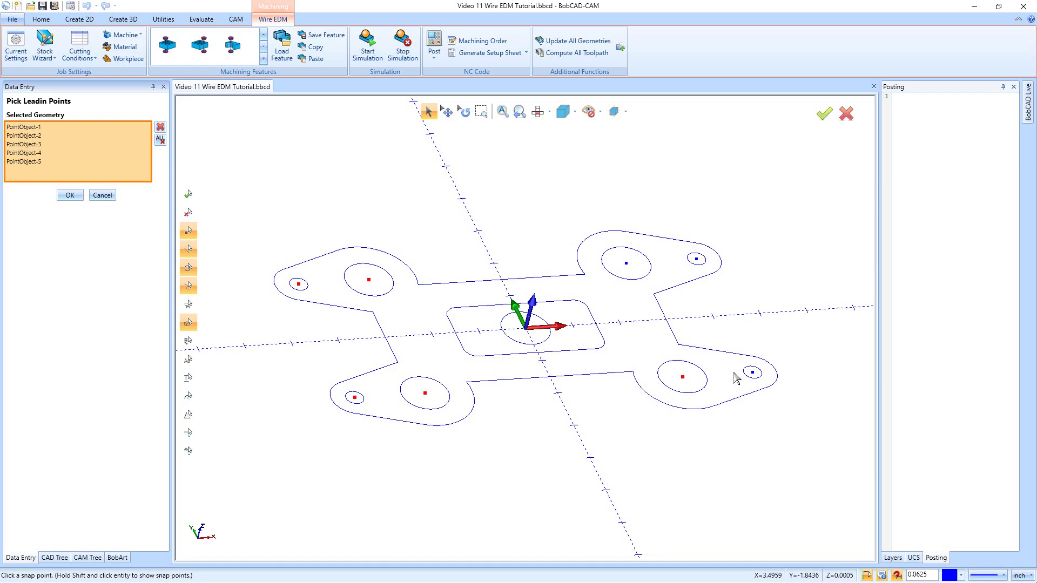
click(697, 260)
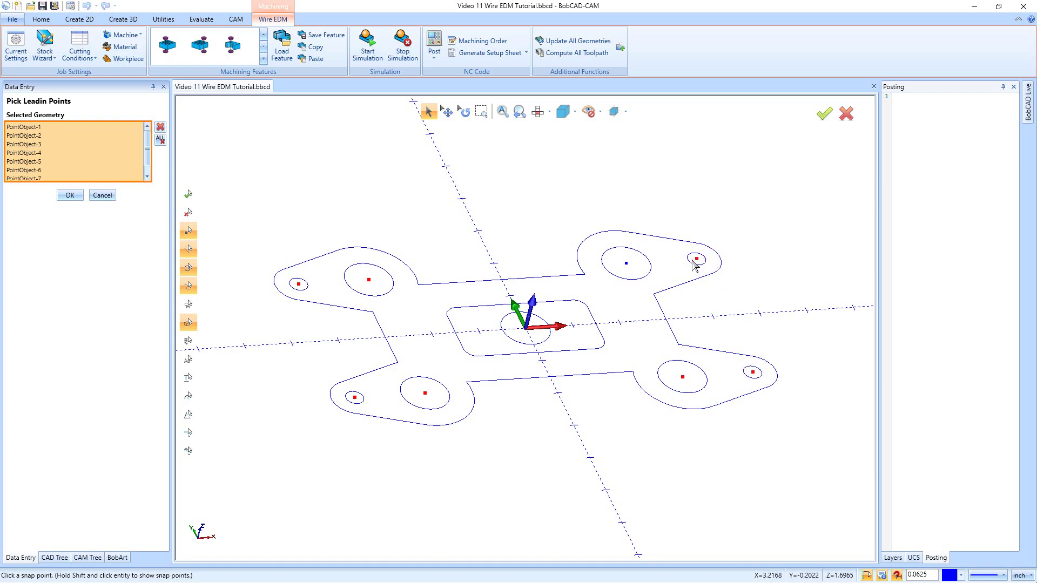
click(627, 264)
Add the origin point inside the central rounded rectangle as a lead-in point and confirm the selected points.
scroll(520, 333, up, 5)
click(548, 310)
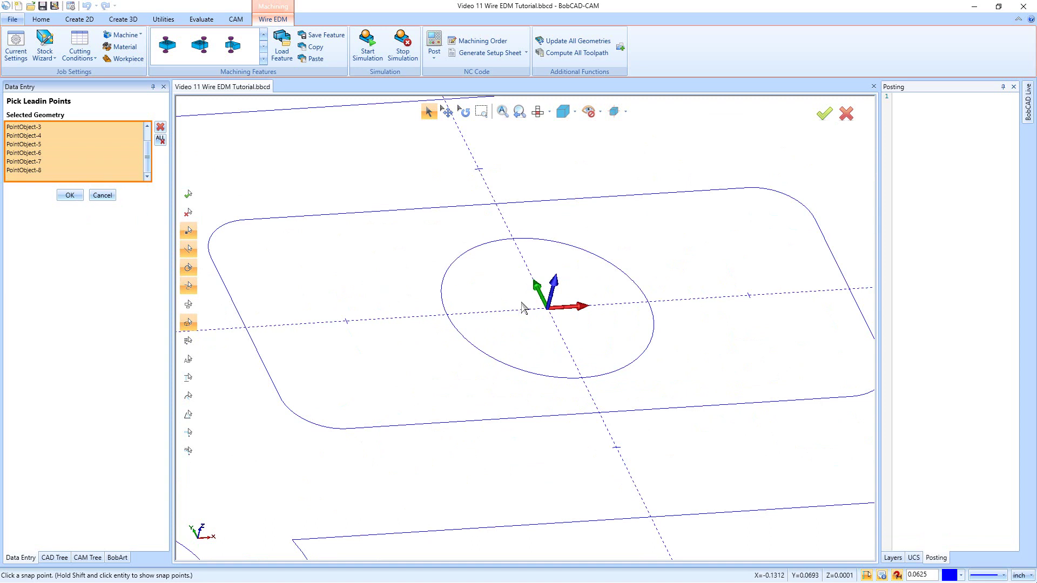
click(549, 309)
click(34, 169)
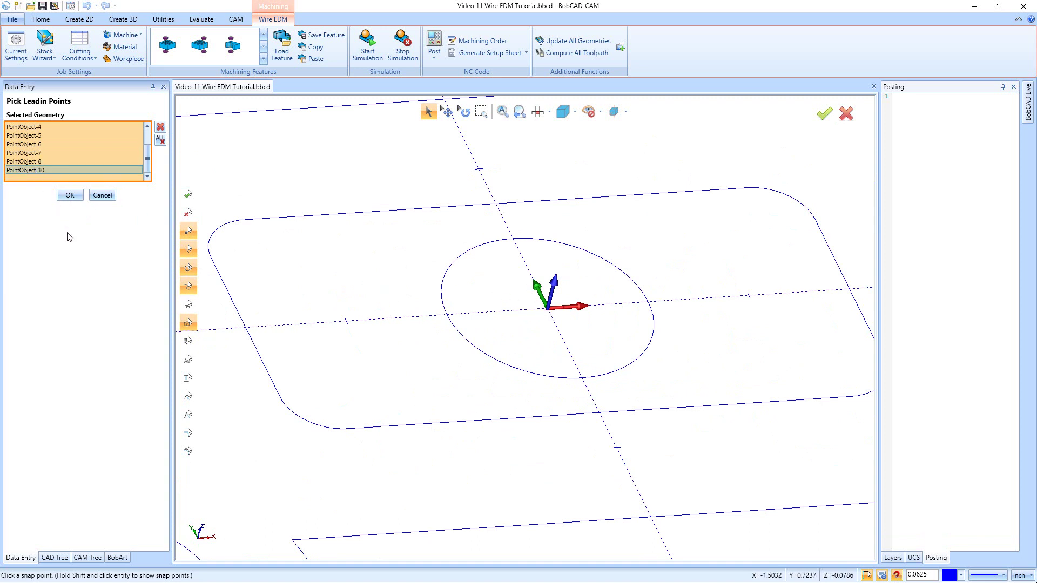
click(69, 196)
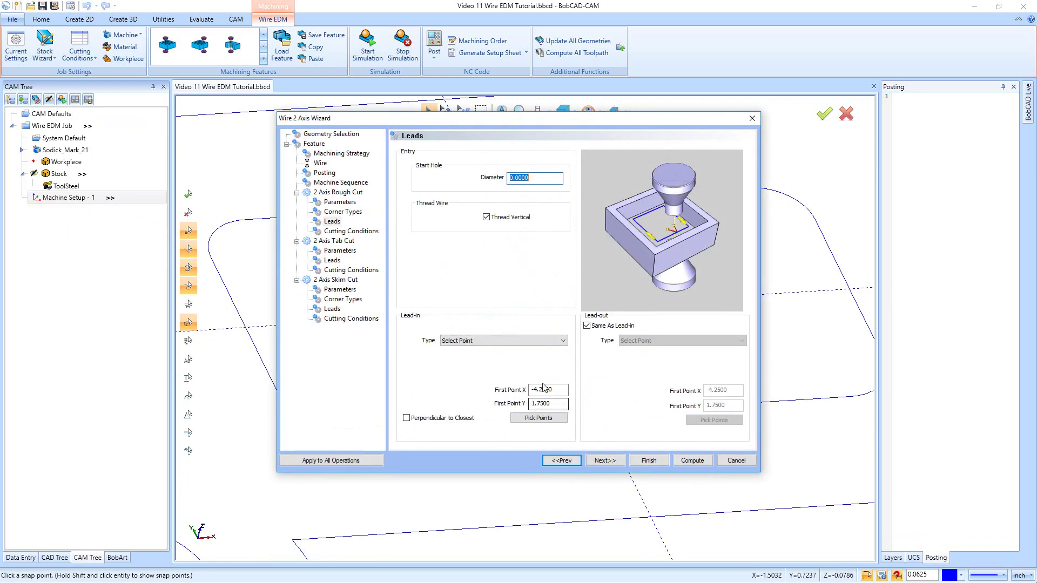
Enable Perpendicular to Closest for the rough cut's lead-in and accept the rough cut's cutting conditions.
click(407, 418)
click(612, 463)
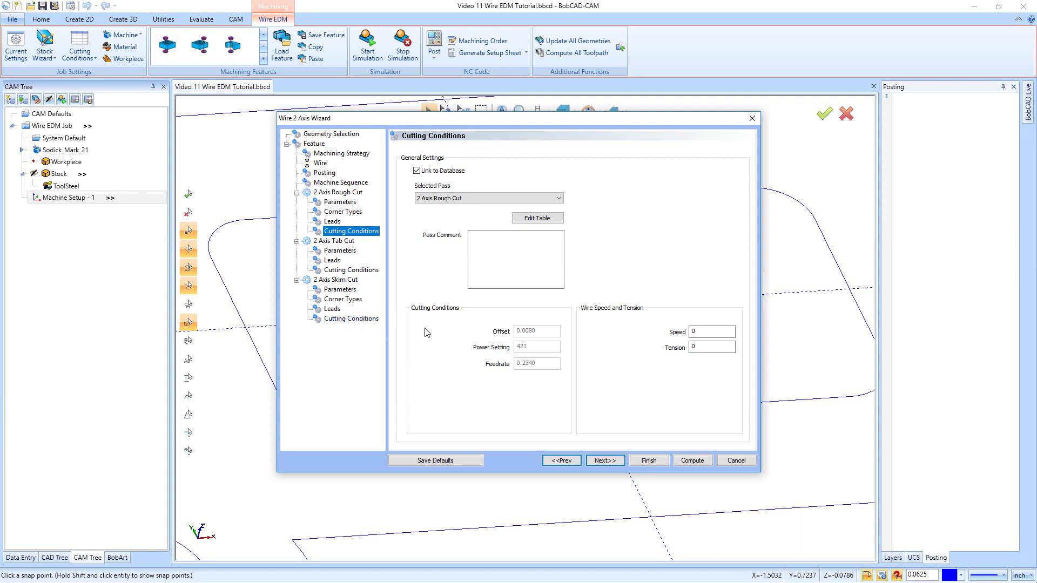
click(605, 461)
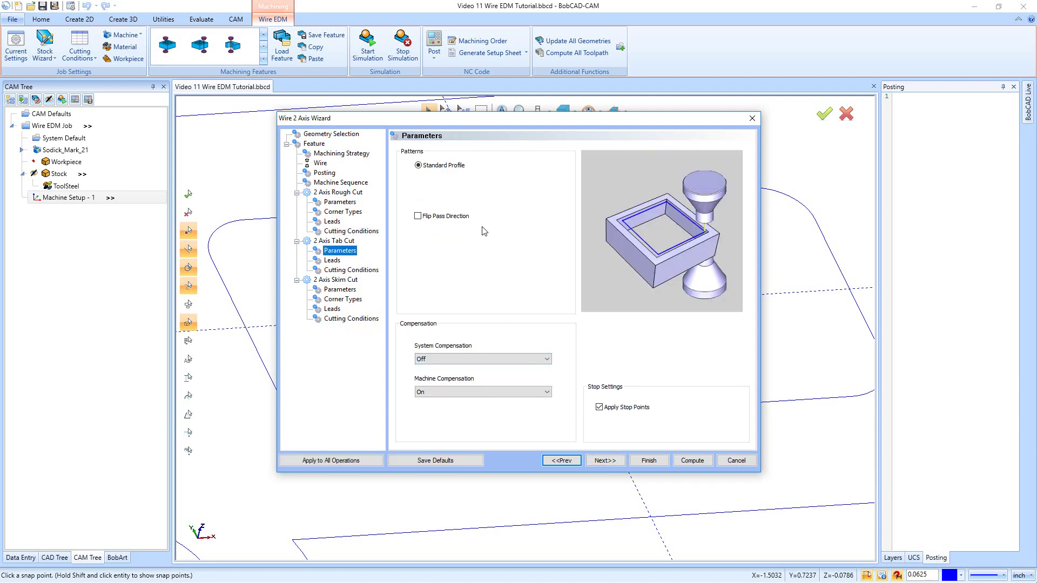
Keep the tab cut's Standard Profile pattern, Perpendicular lead-in and database-linked cutting conditions, and continue to the skim cut parameters.
click(418, 166)
click(604, 460)
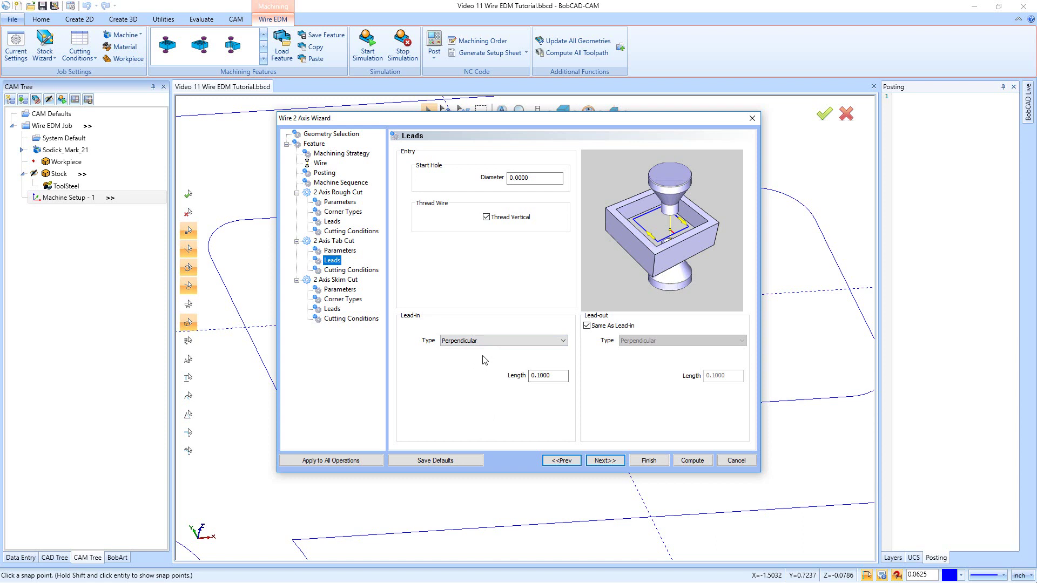
click(605, 460)
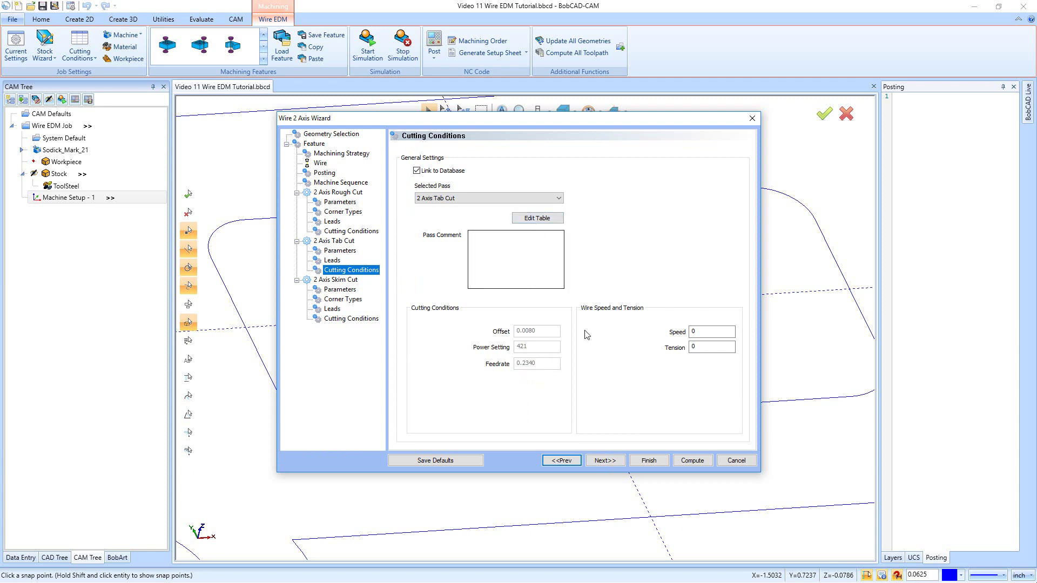
click(613, 464)
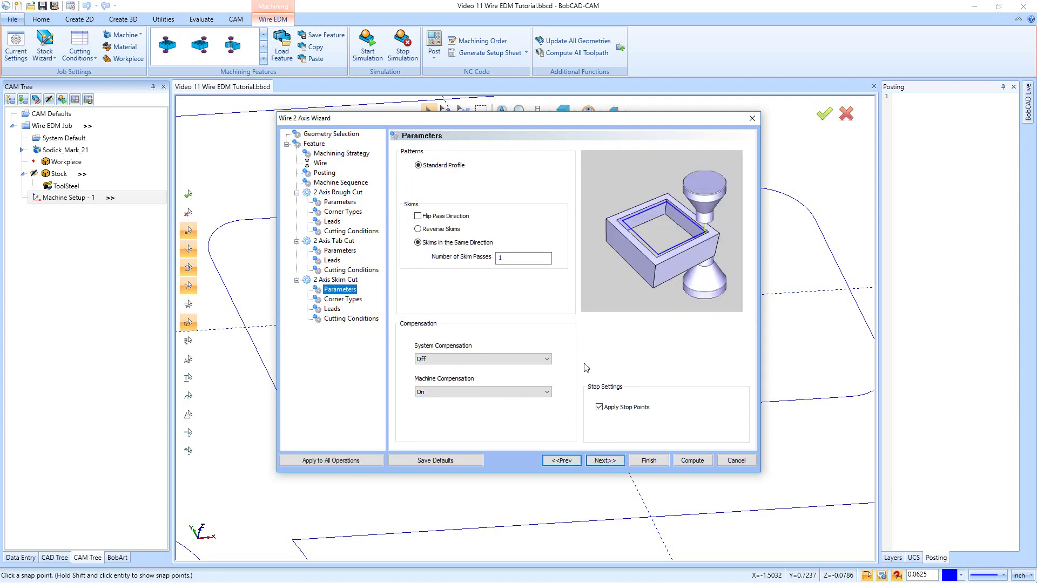
Set the skim cut to 3 skim passes using Reverse Skims.
double_click(505, 258)
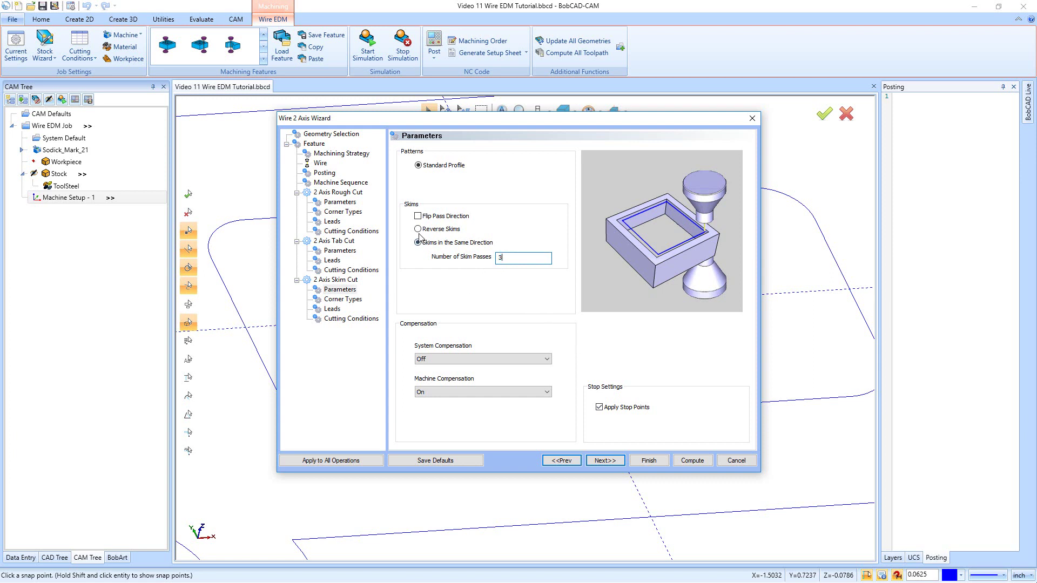
key(shift+Tab)
key(Up)
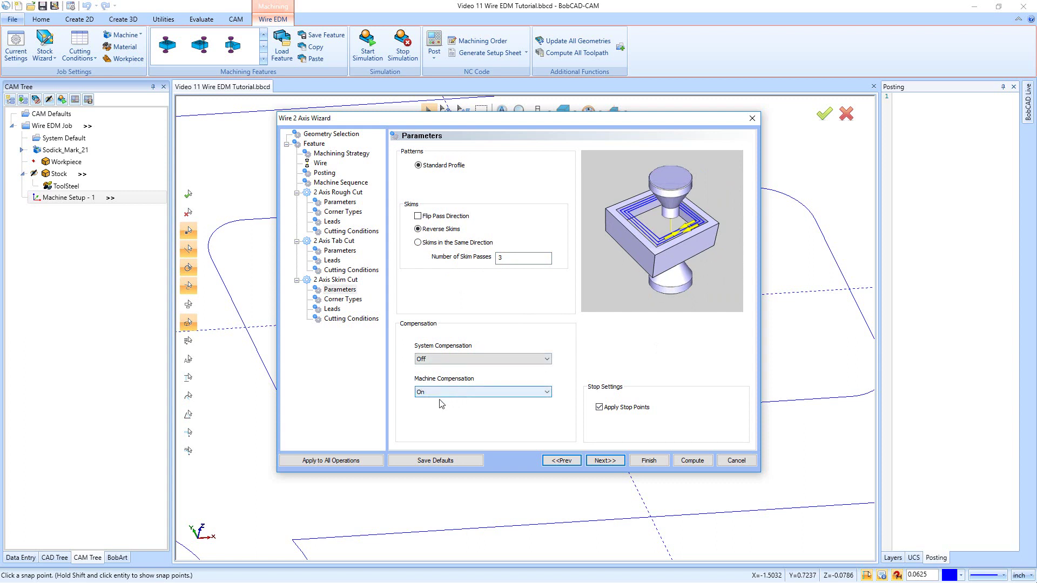
Keep the skim cut's Sharp corner types and apply the rough cut's Select Point lead settings to all operations.
click(603, 461)
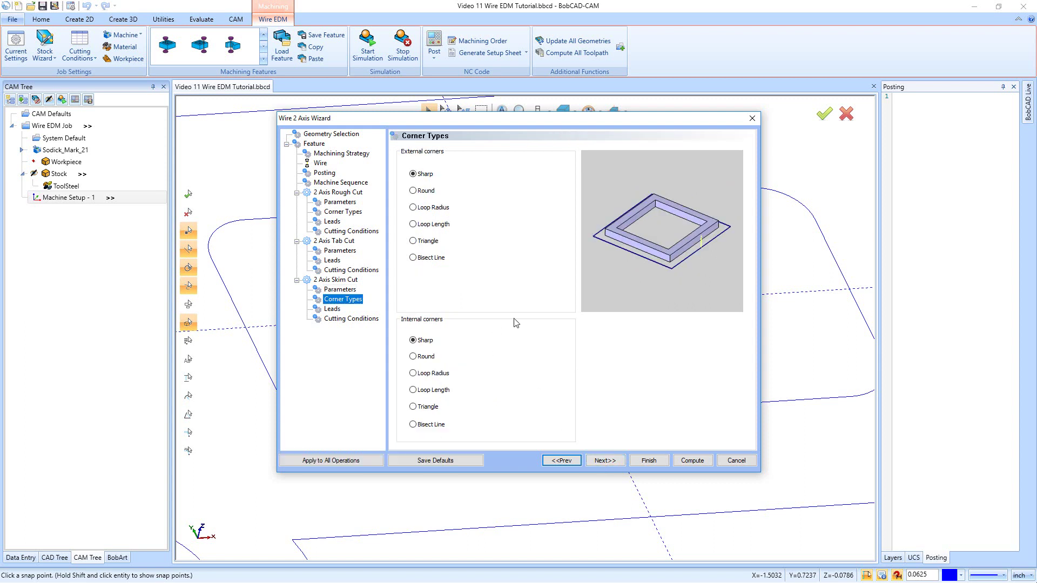
click(619, 459)
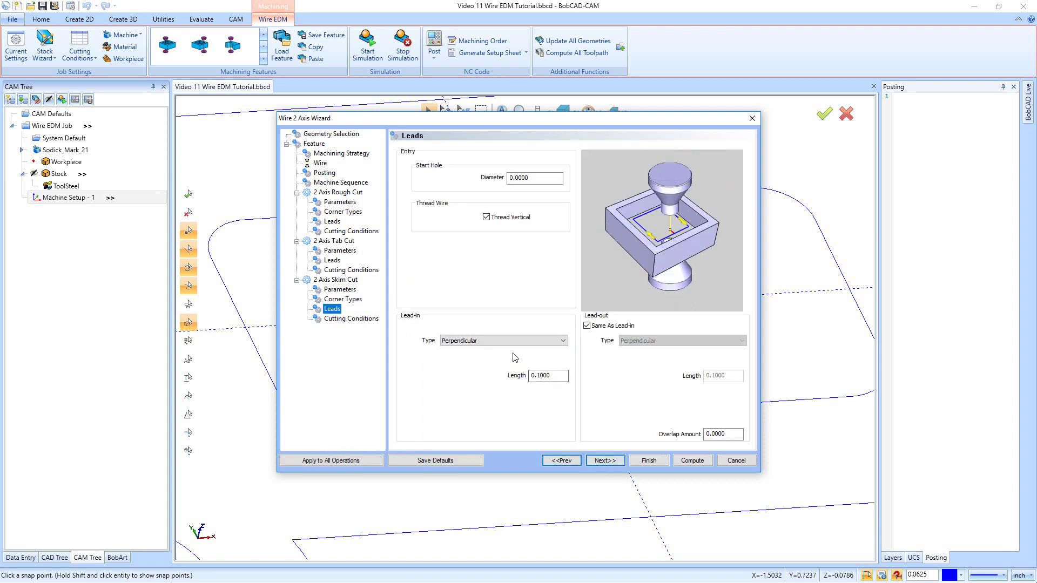
click(333, 222)
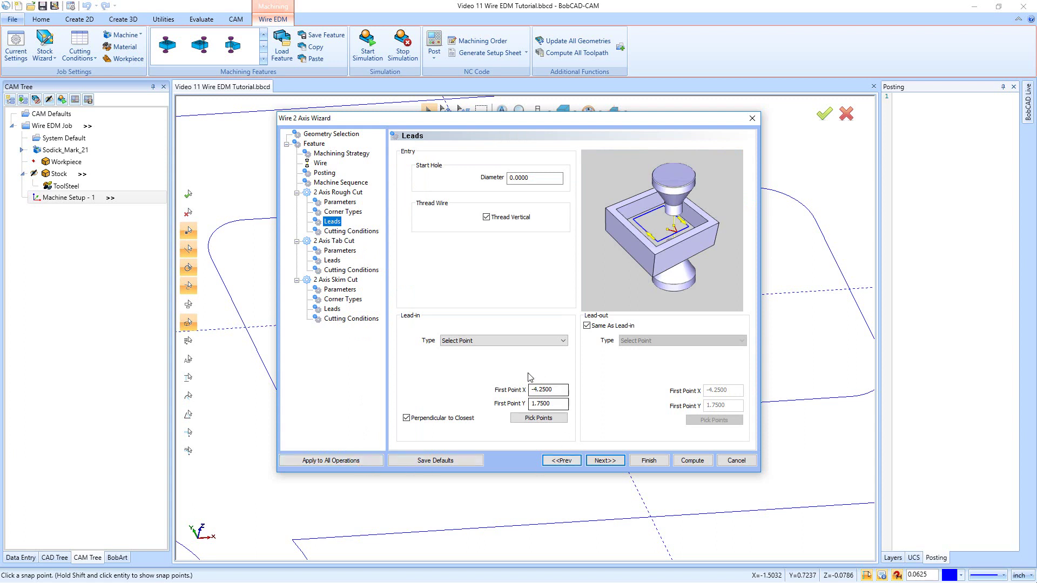
click(364, 463)
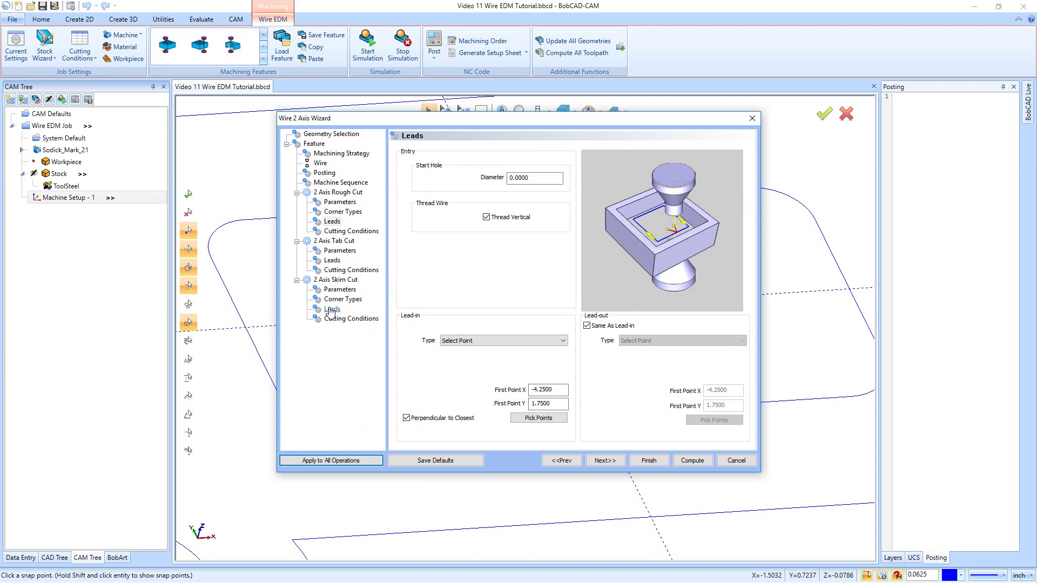
Set the tab cut's lead-in type to Perpendicular and check the skim cut's lead settings.
click(333, 261)
click(463, 341)
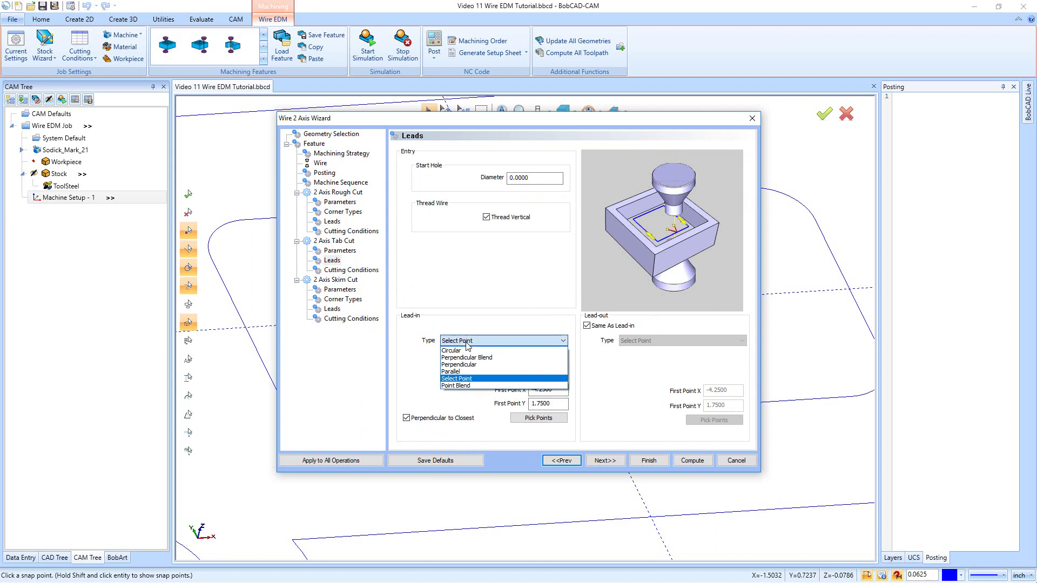
click(460, 365)
click(332, 309)
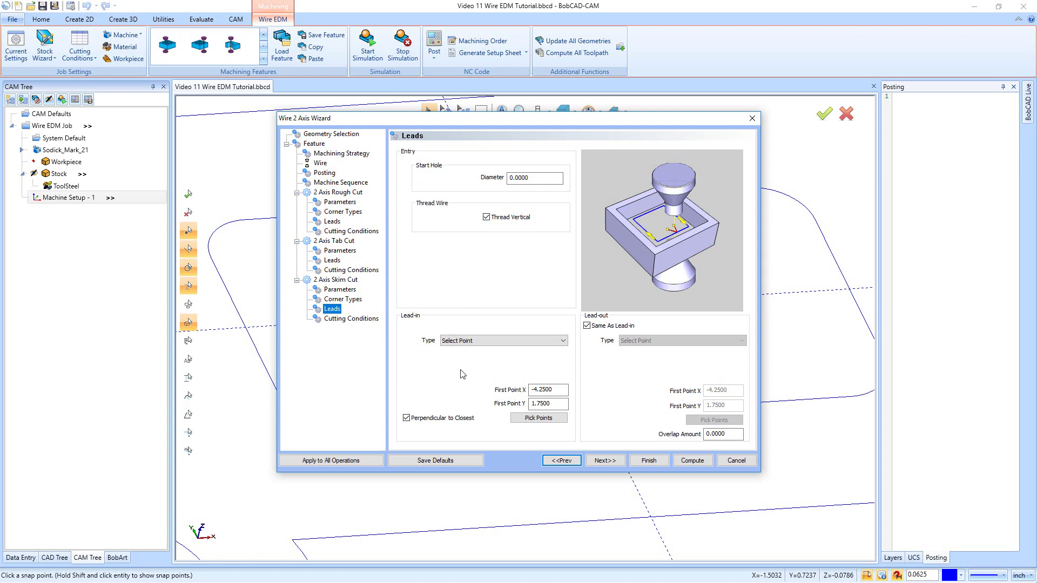
Examine the cutting conditions table for the rough, tab and skim passes and accept it without edits.
click(608, 462)
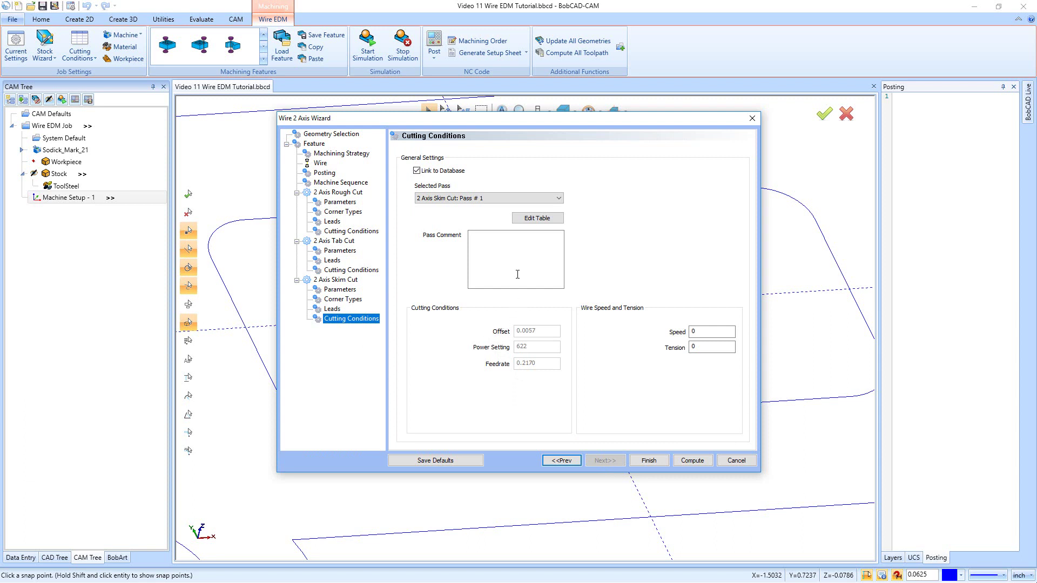
click(531, 218)
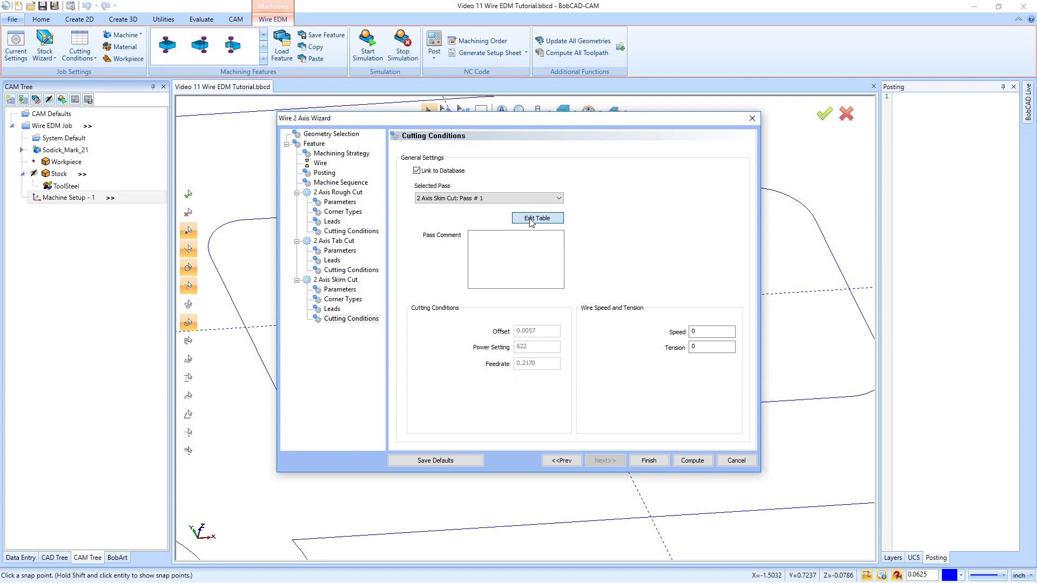
click(397, 231)
click(392, 238)
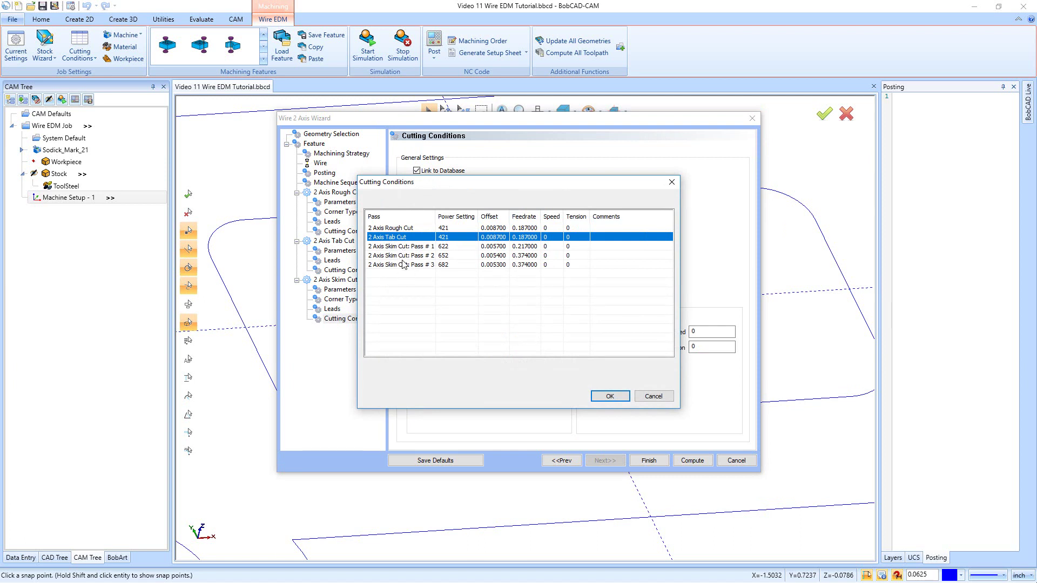
click(610, 397)
Compute the toolpaths of the 2 Axis Inside feature and view them in 3D.
click(698, 465)
scroll(619, 418, down, 5)
middle_drag(614, 416, 594, 443)
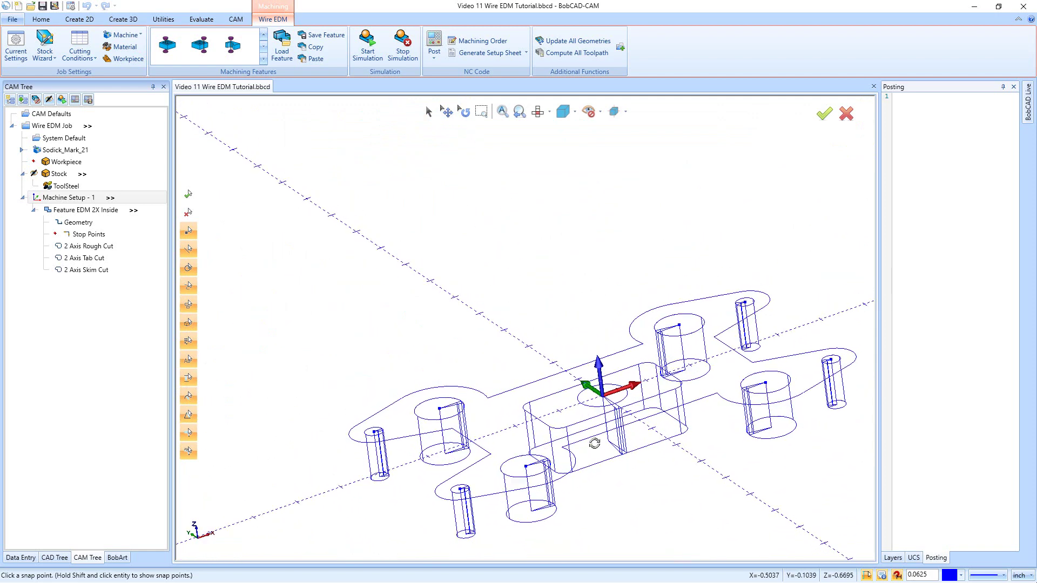
Change the 2 Axis Rough Cut's toolpath color to red.
right_click(96, 246)
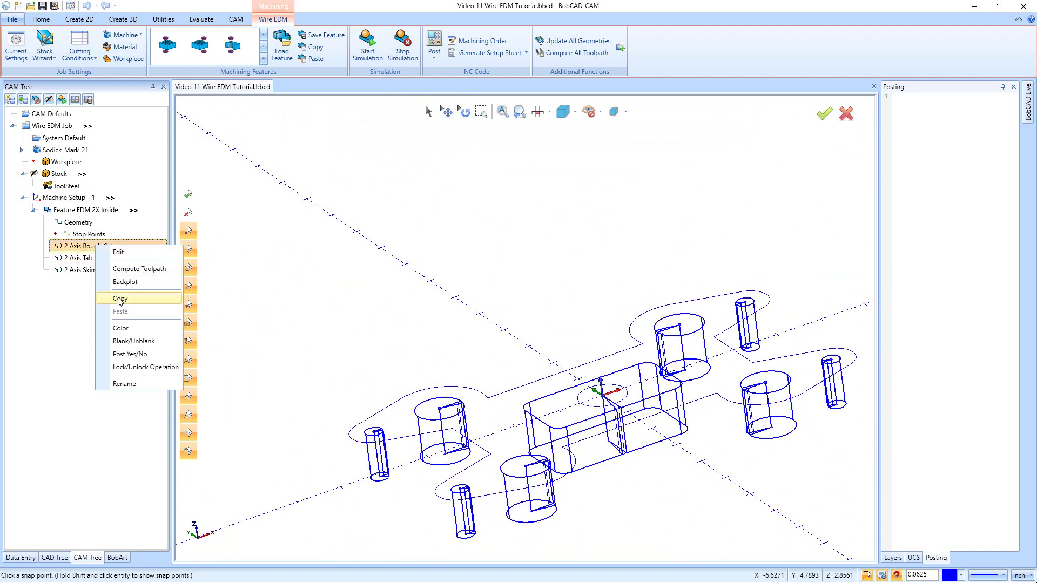
click(127, 331)
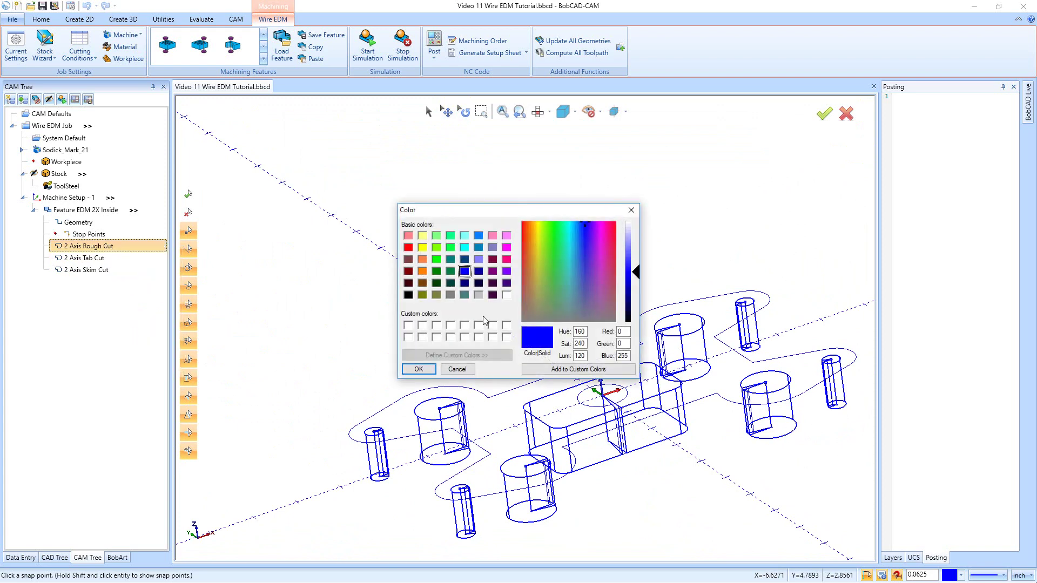
click(437, 260)
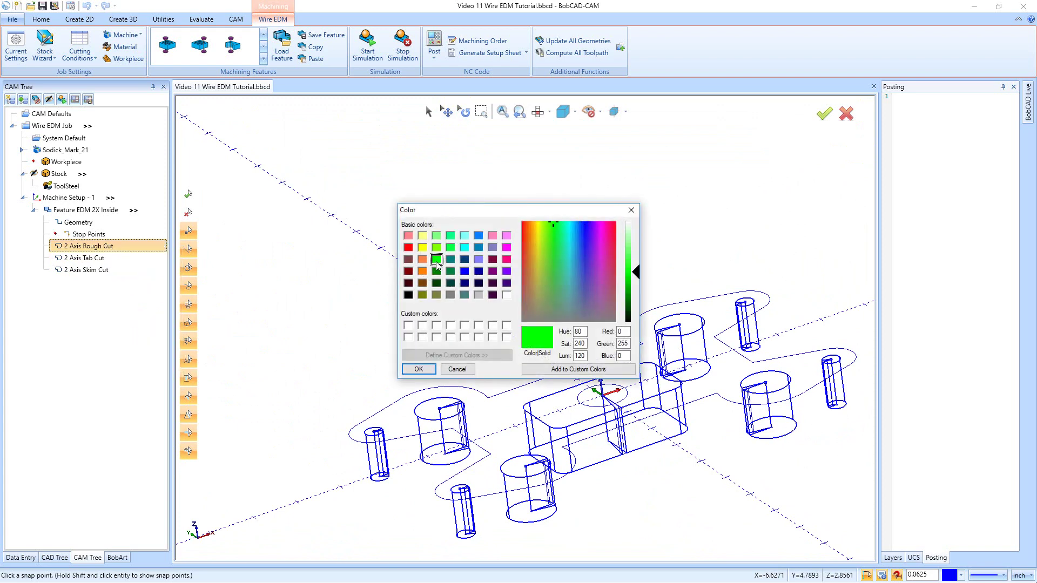
click(408, 248)
click(418, 369)
Change the 2 Axis Tab Cut's toolpath color to green.
right_click(82, 258)
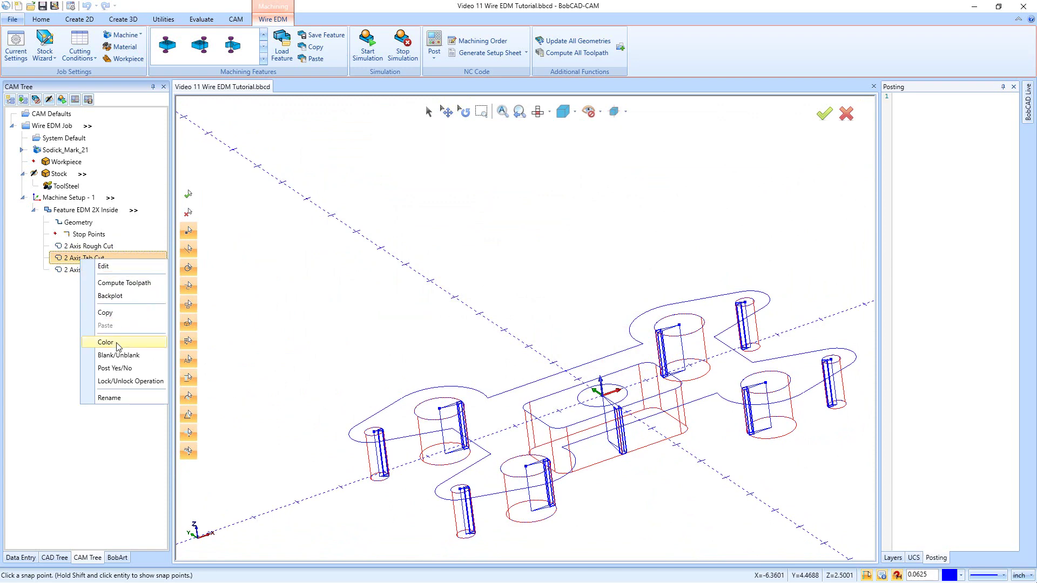
click(105, 343)
click(437, 259)
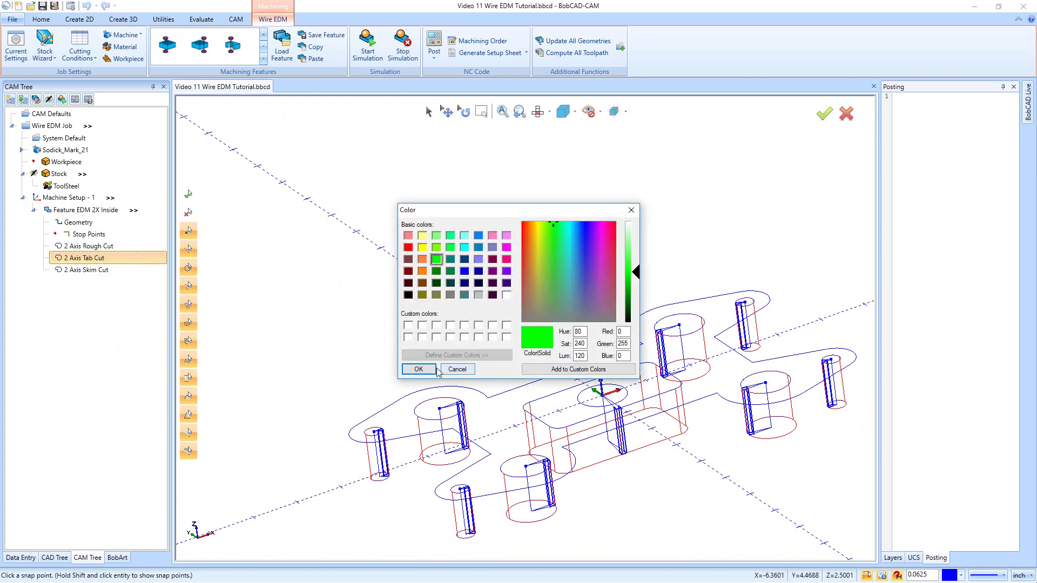
click(418, 369)
Change the 2 Axis Skim Cut's toolpath color to magenta.
right_click(88, 271)
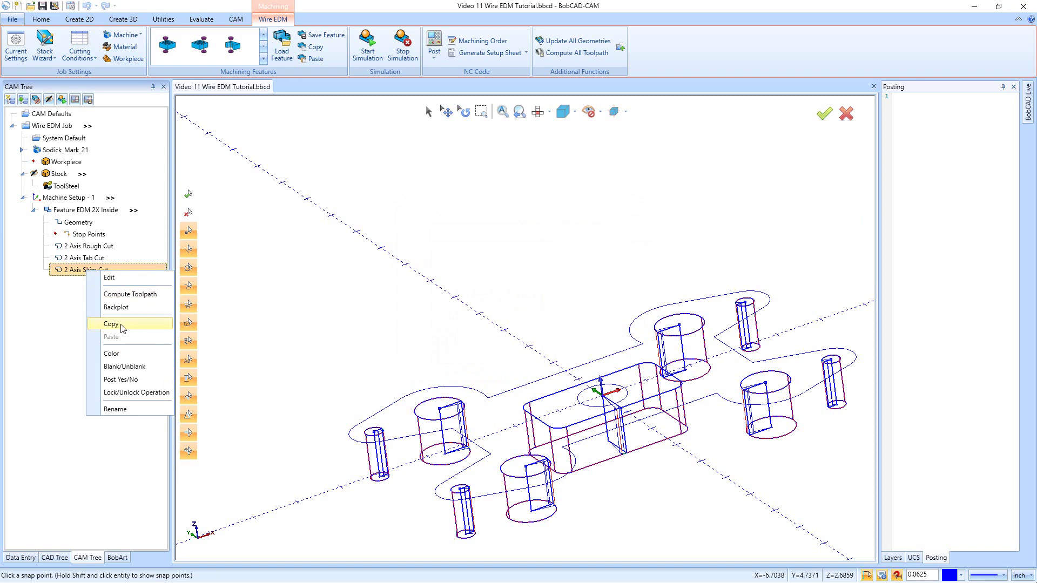
click(130, 354)
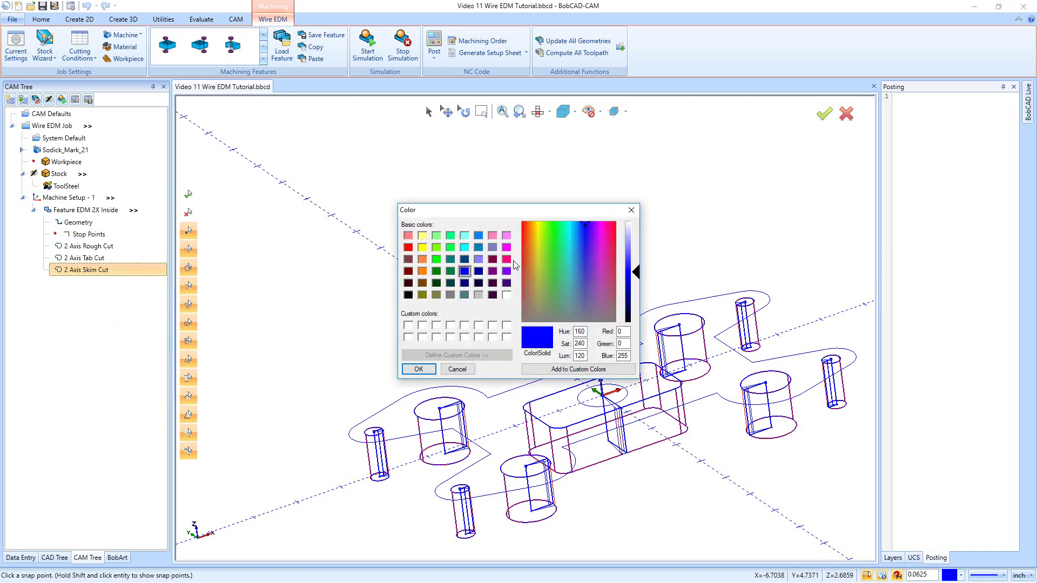
click(507, 248)
click(418, 369)
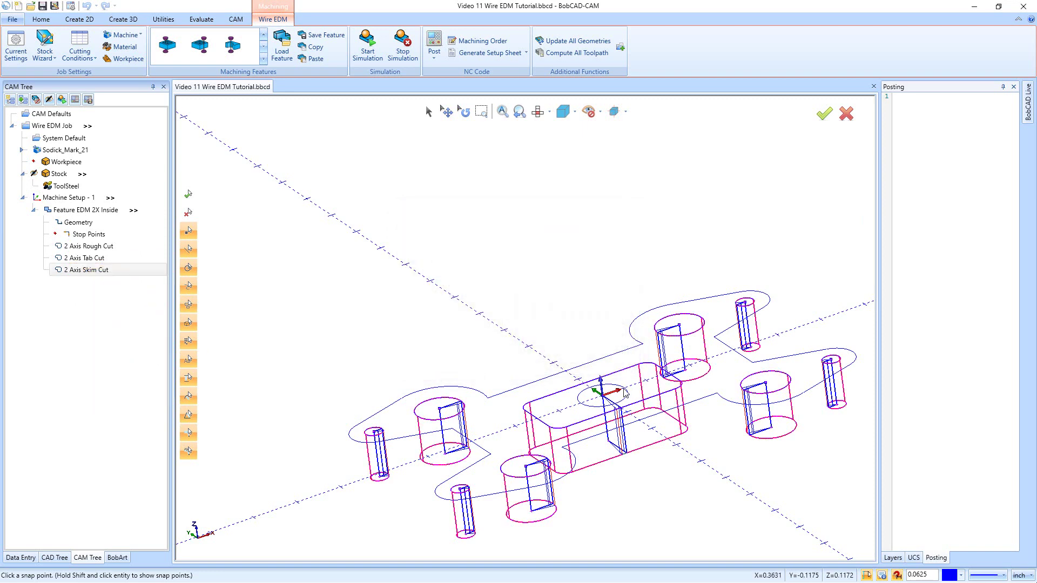
Blank the Feature EDM 2X Inside toolpaths and inspect the rough, tab and skim cuts one at a time.
right_click(81, 211)
click(130, 440)
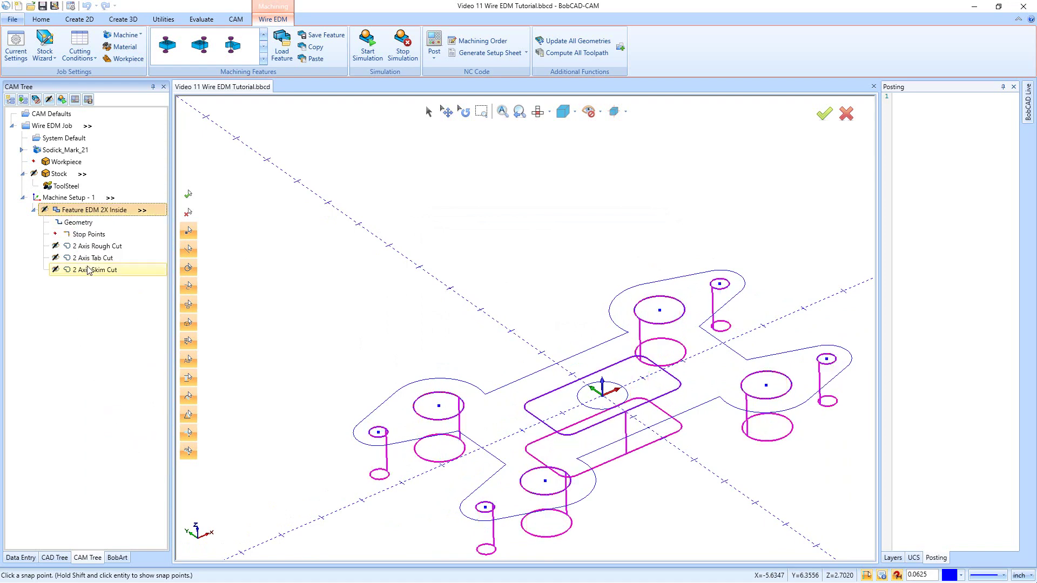
click(90, 248)
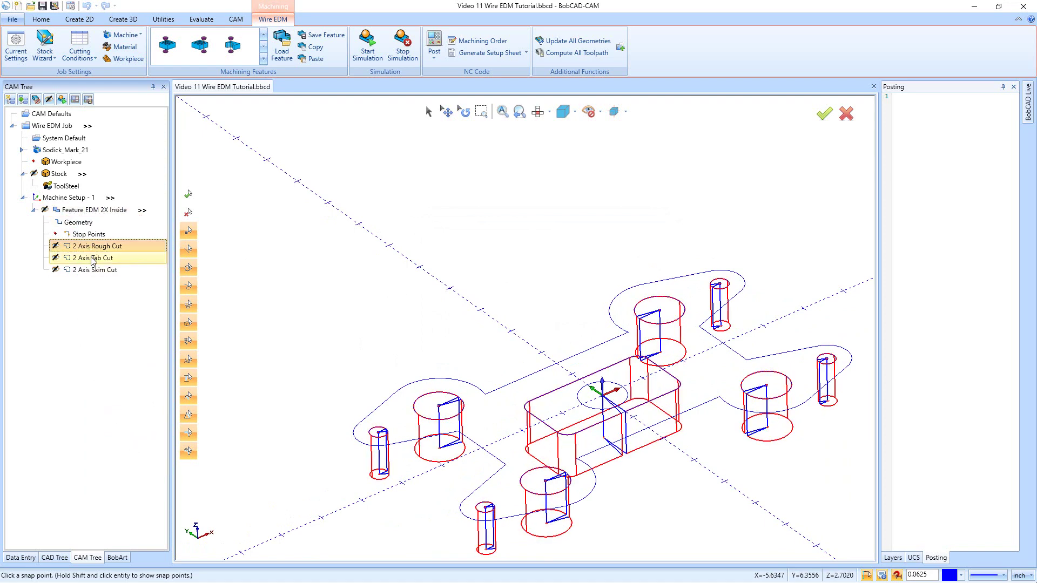
click(93, 258)
click(92, 270)
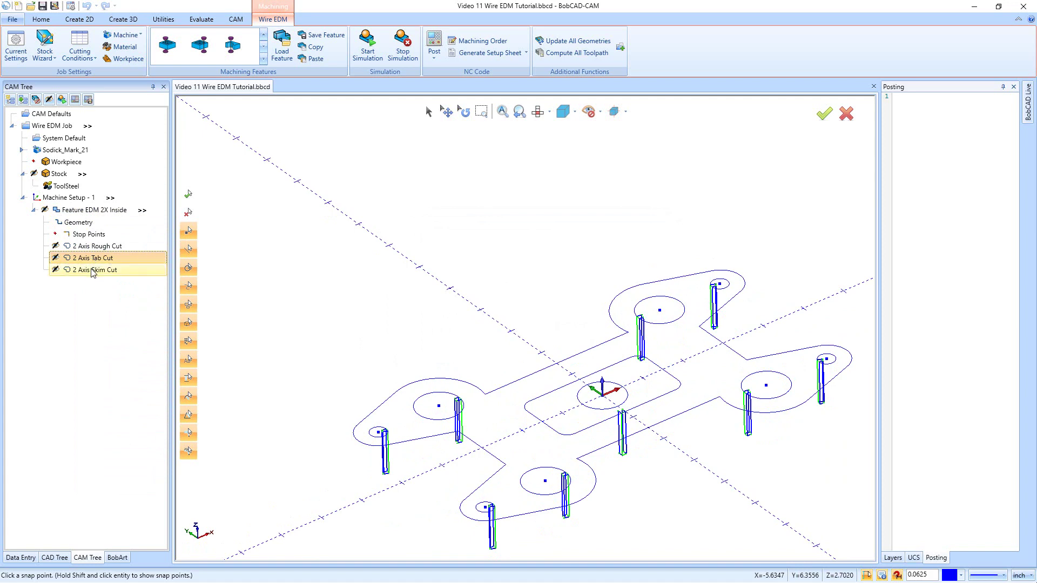
scroll(527, 459, down, 3)
scroll(557, 486, up, 2)
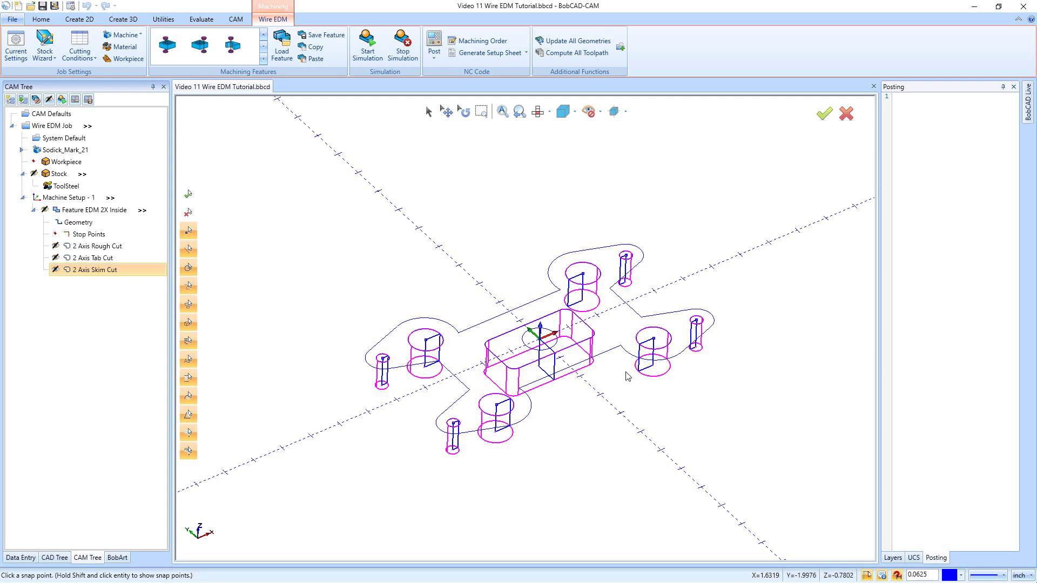
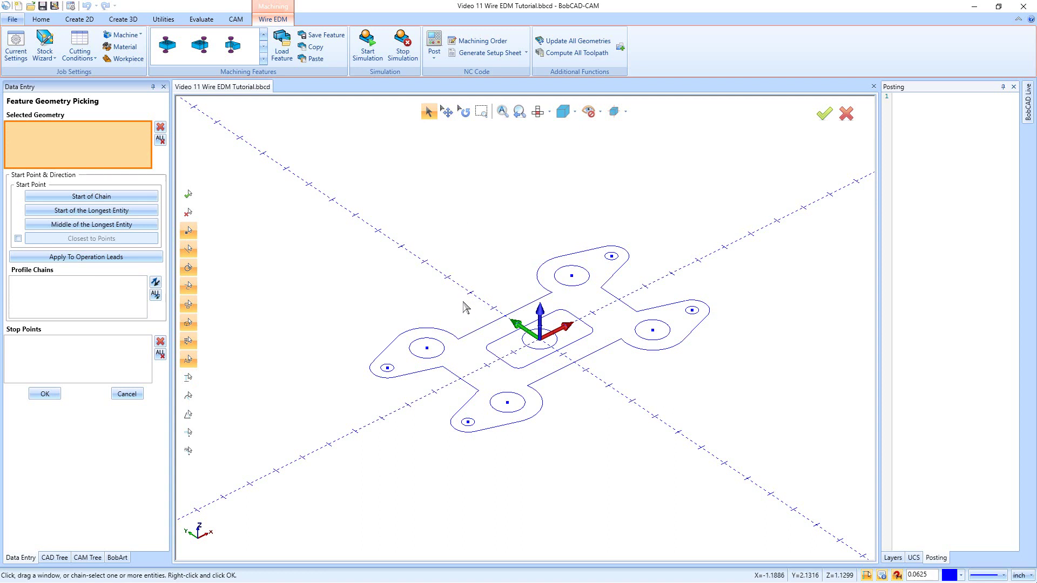
Select the part's outer profile as the feature geometry and move its chain start point to the small end arc of the front lobe.
click(475, 338)
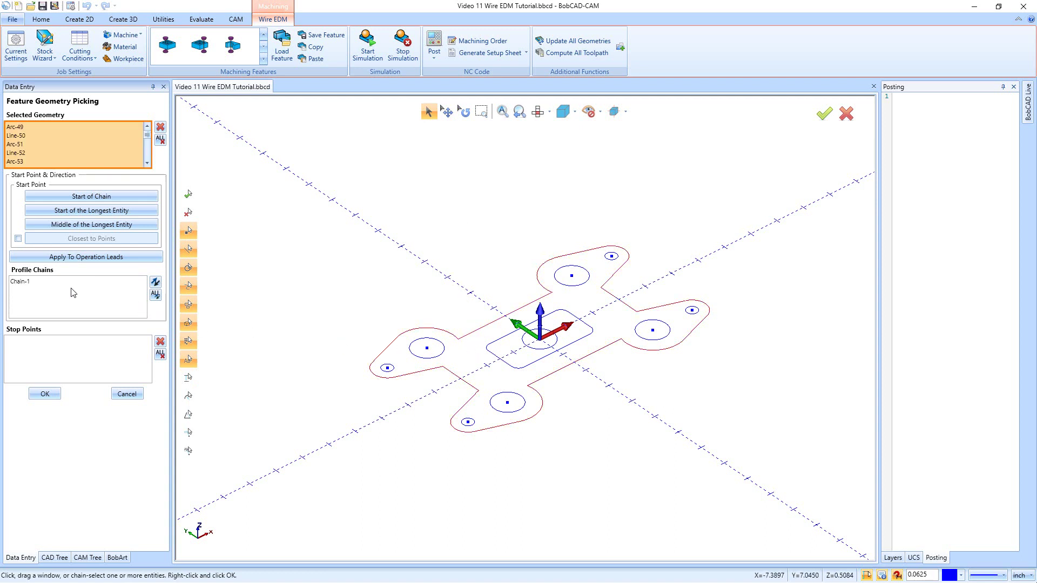
click(28, 281)
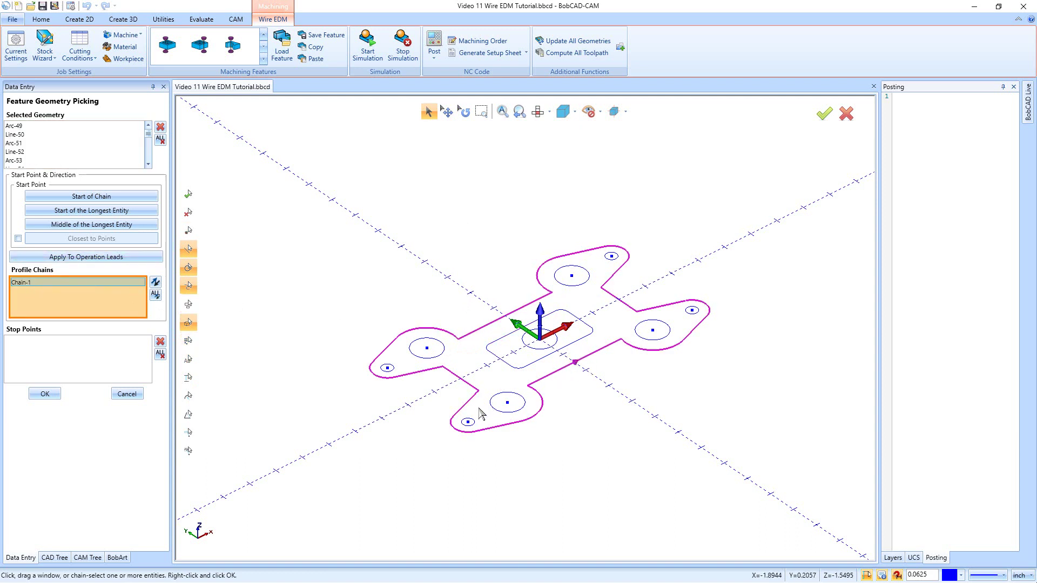
click(455, 433)
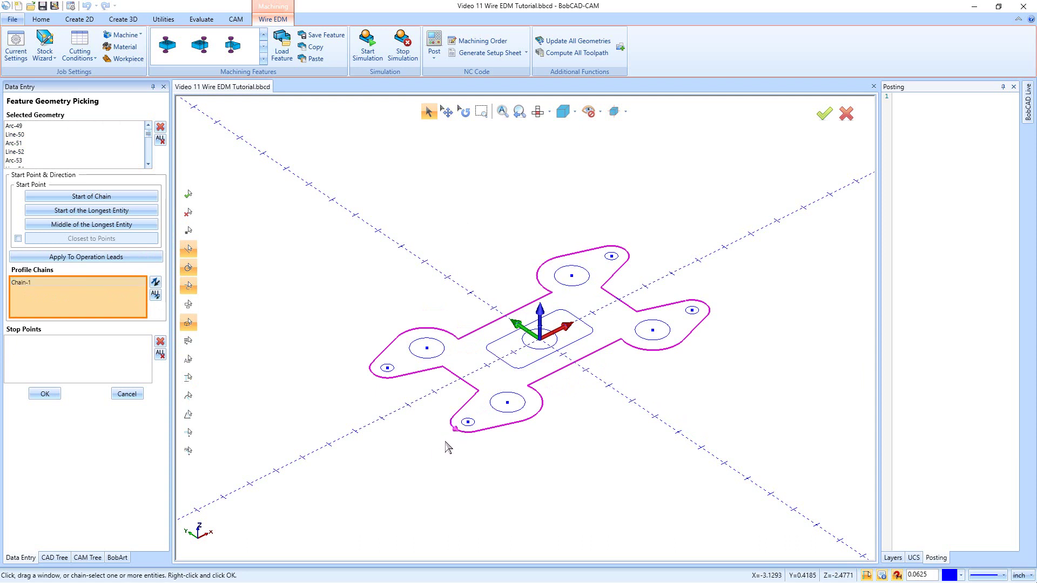
Reverse the outer profile chain's direction and confirm the feature geometry.
scroll(453, 442, up, 5)
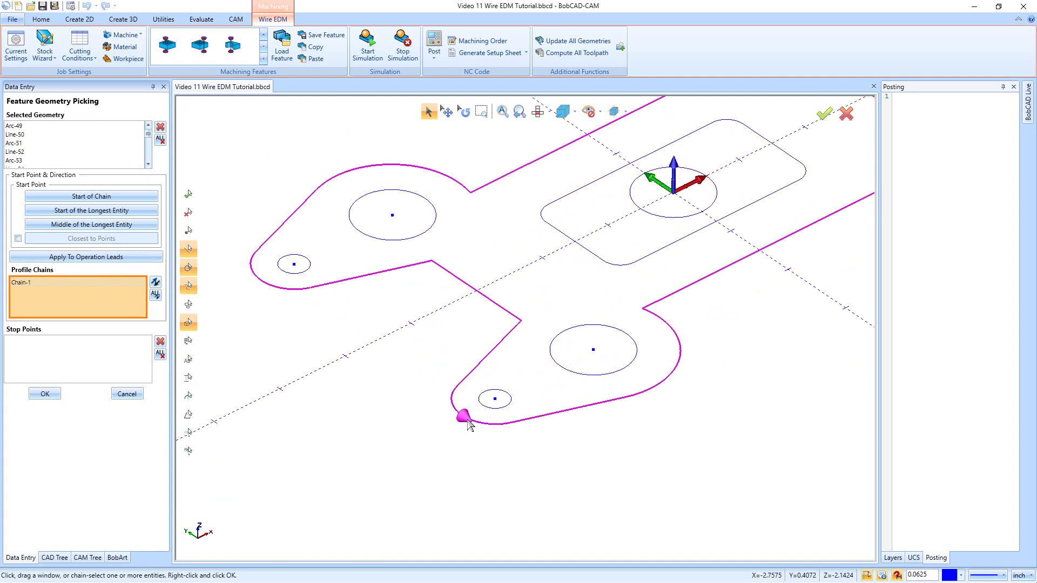
click(470, 421)
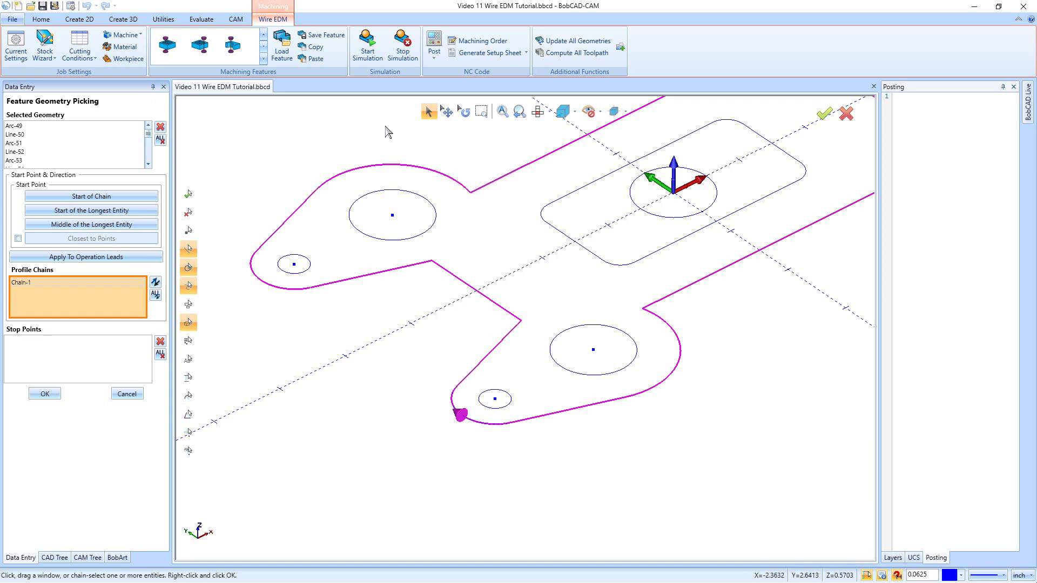
click(45, 395)
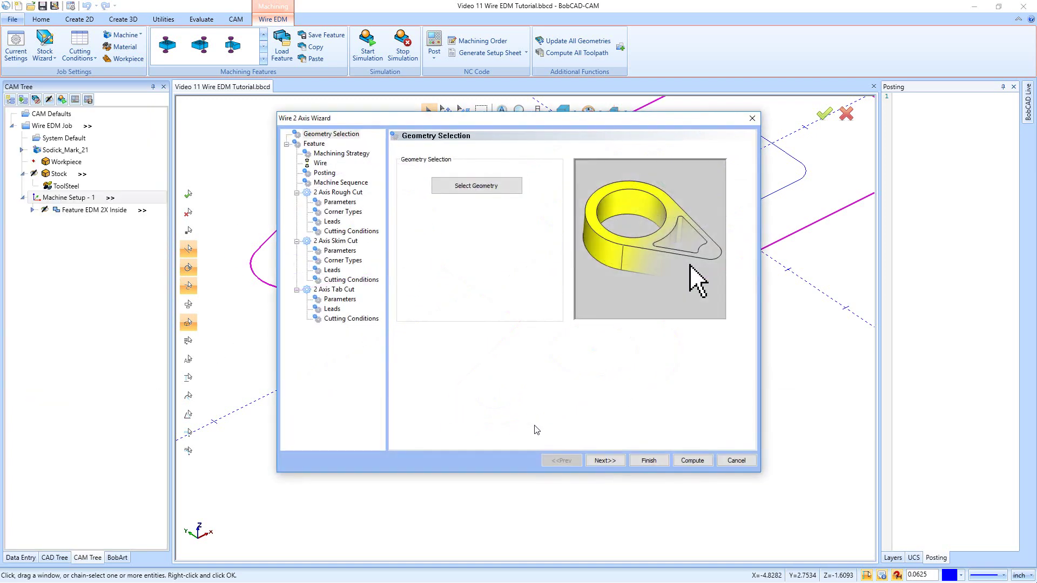
Set the outside feature's glue stop option to No Glue Stop.
click(601, 459)
click(530, 223)
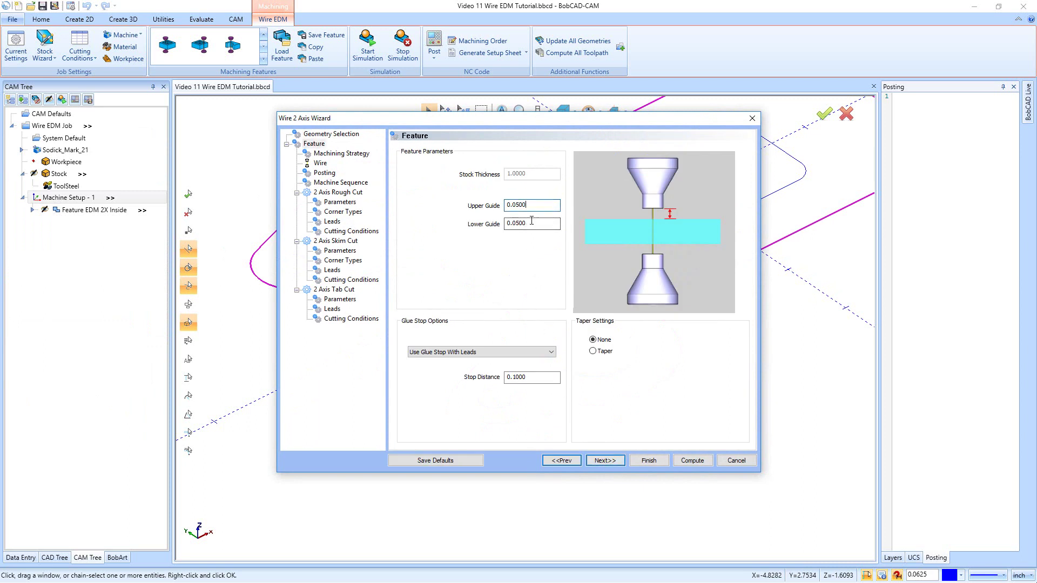
click(488, 353)
click(483, 362)
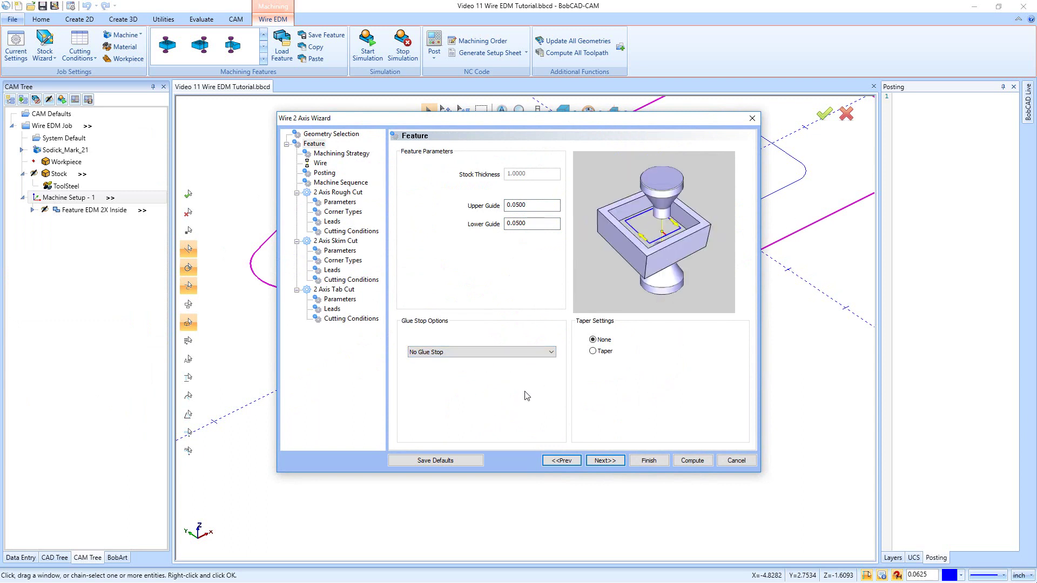
click(593, 352)
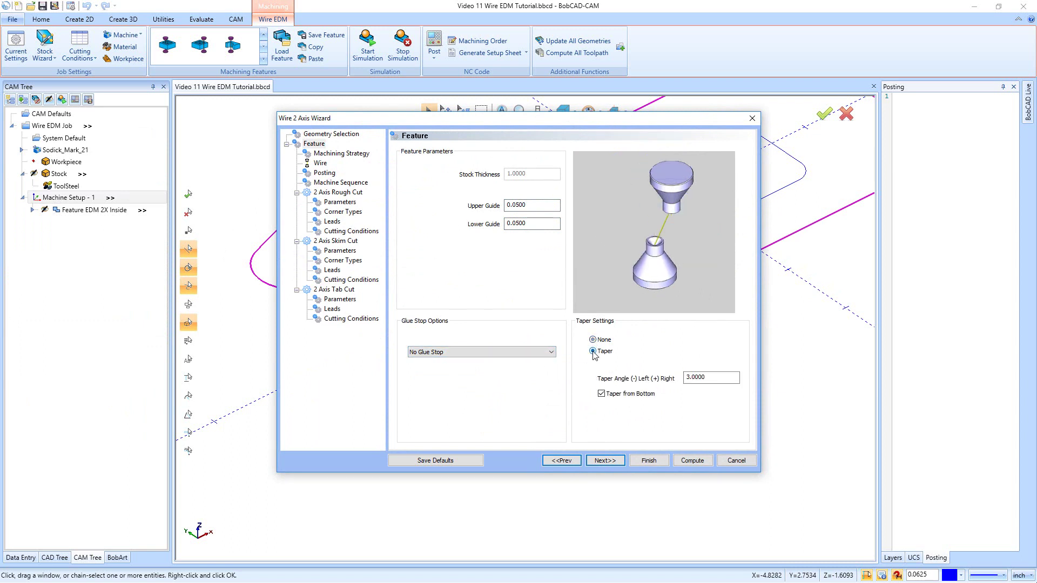
click(687, 377)
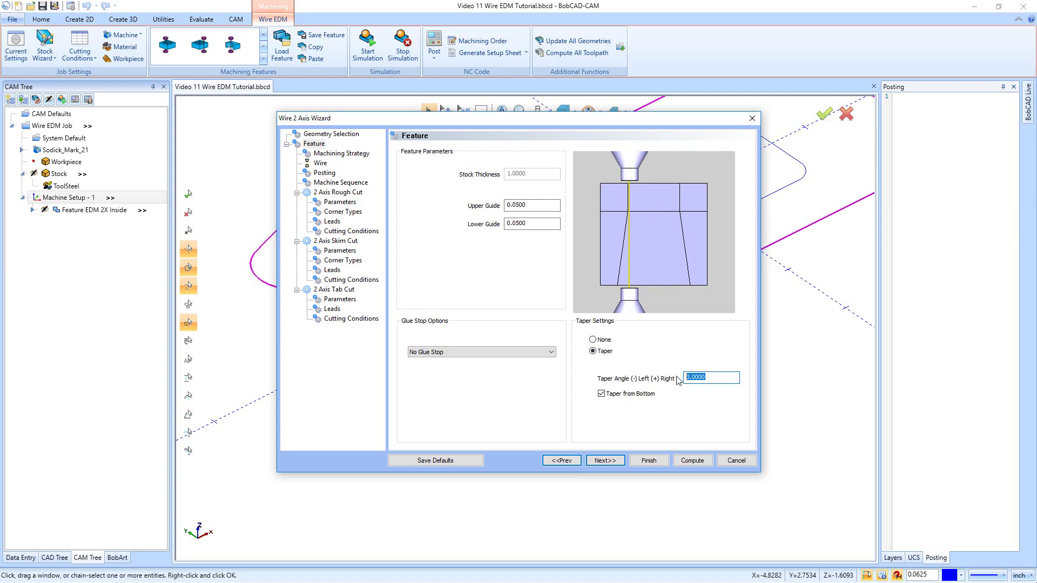
click(600, 340)
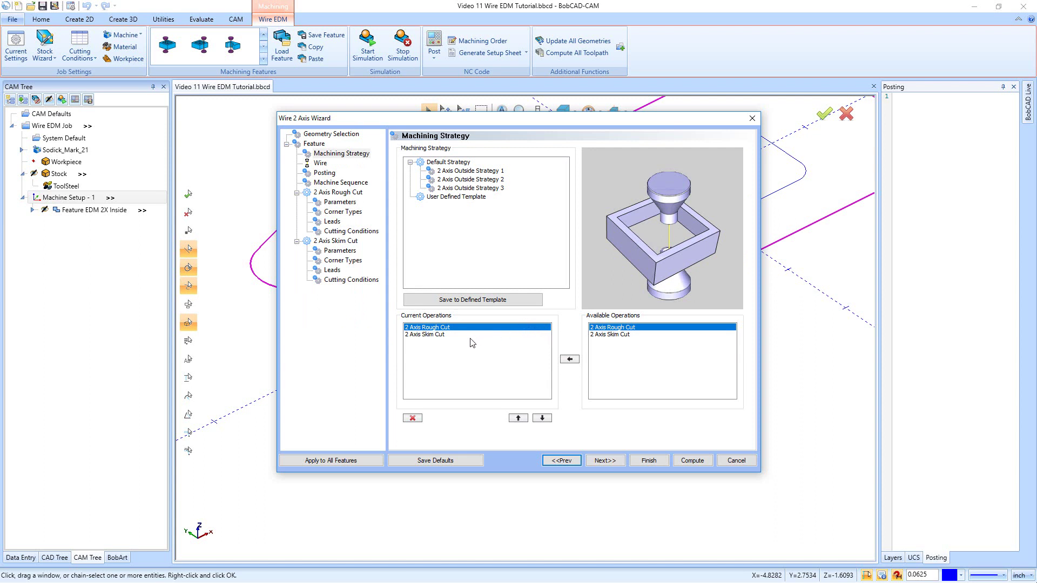
Keep the default wire, posting, sequence, compensation and corner settings, and change the rough cut's perpendicular lead-in length.
click(432, 334)
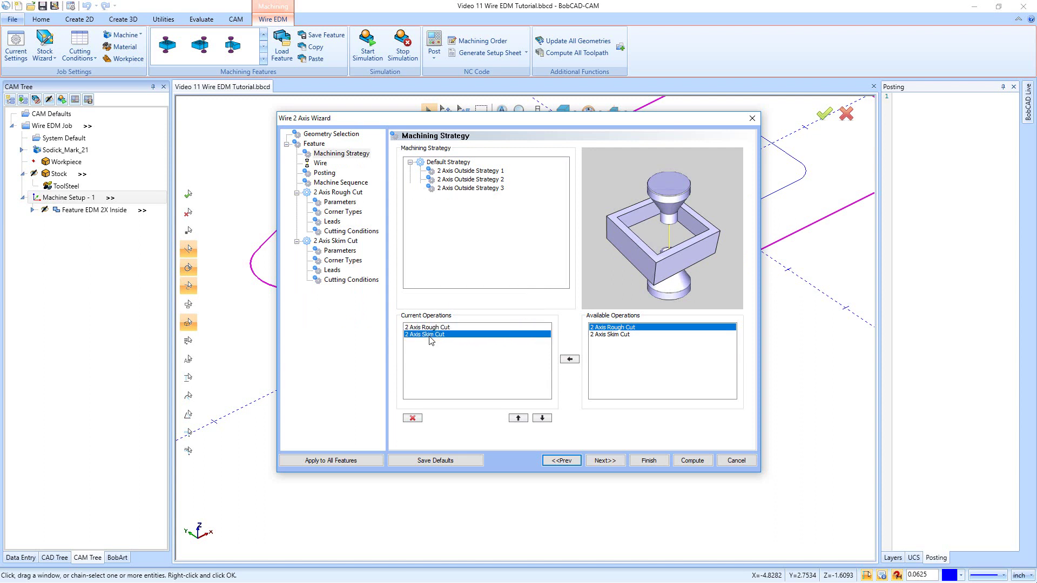
click(618, 463)
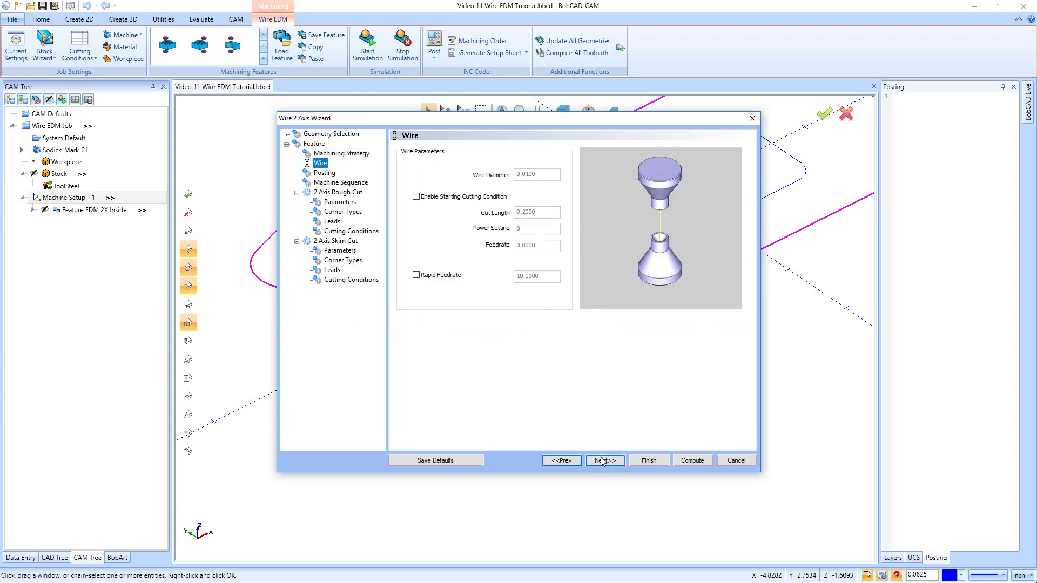
click(602, 460)
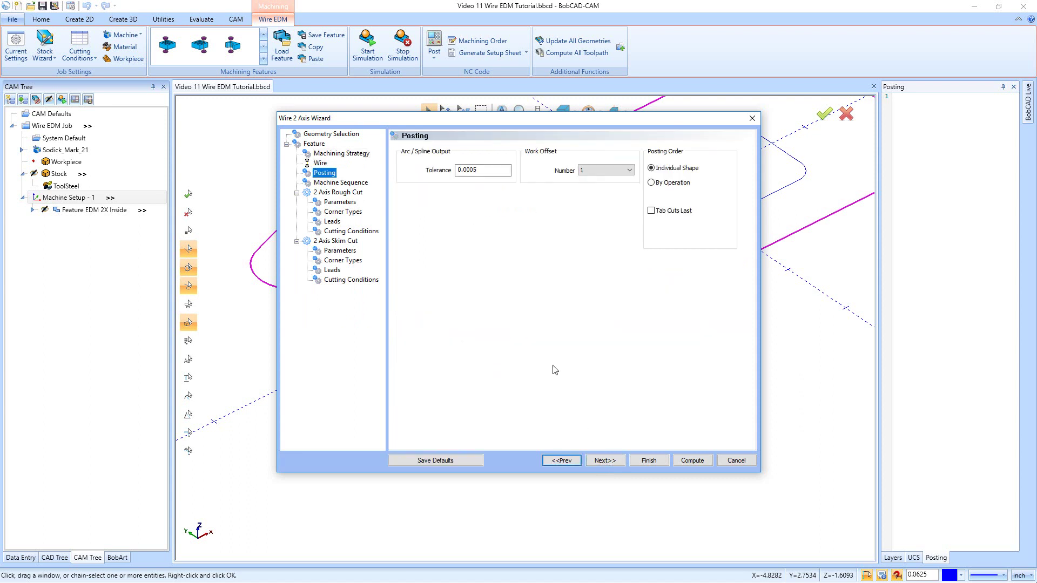
click(604, 461)
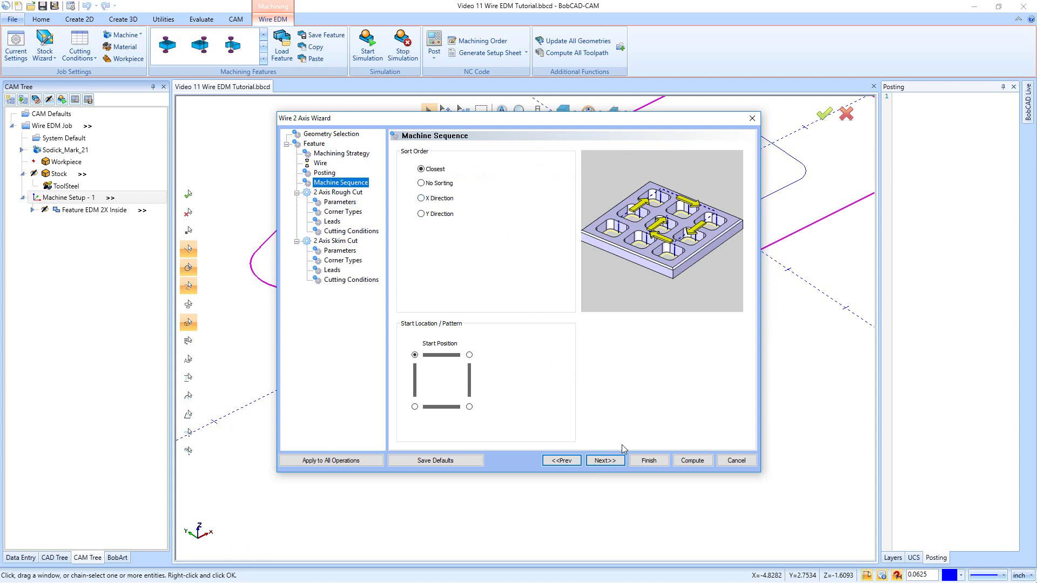
click(605, 461)
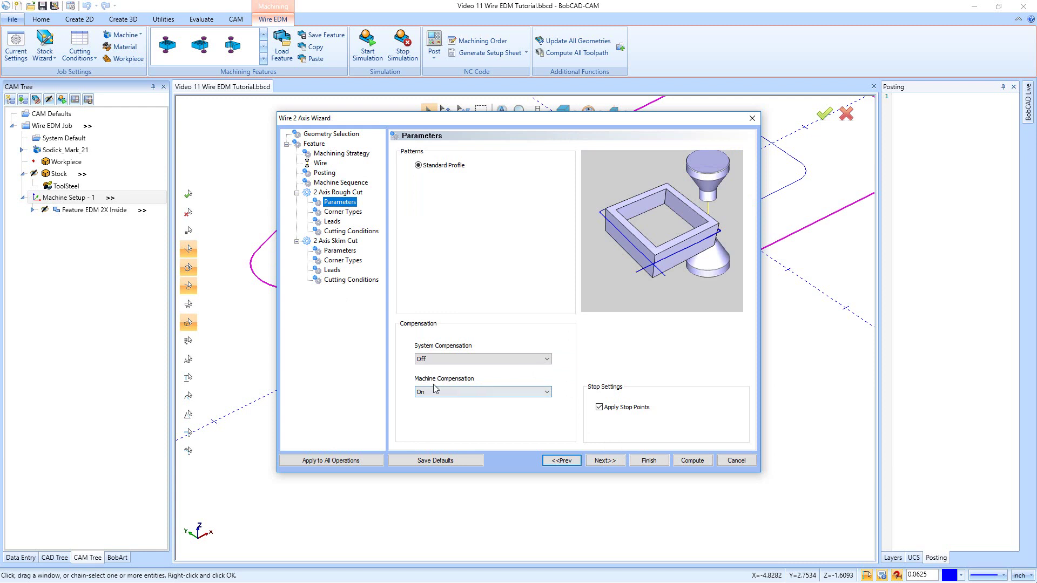
click(604, 461)
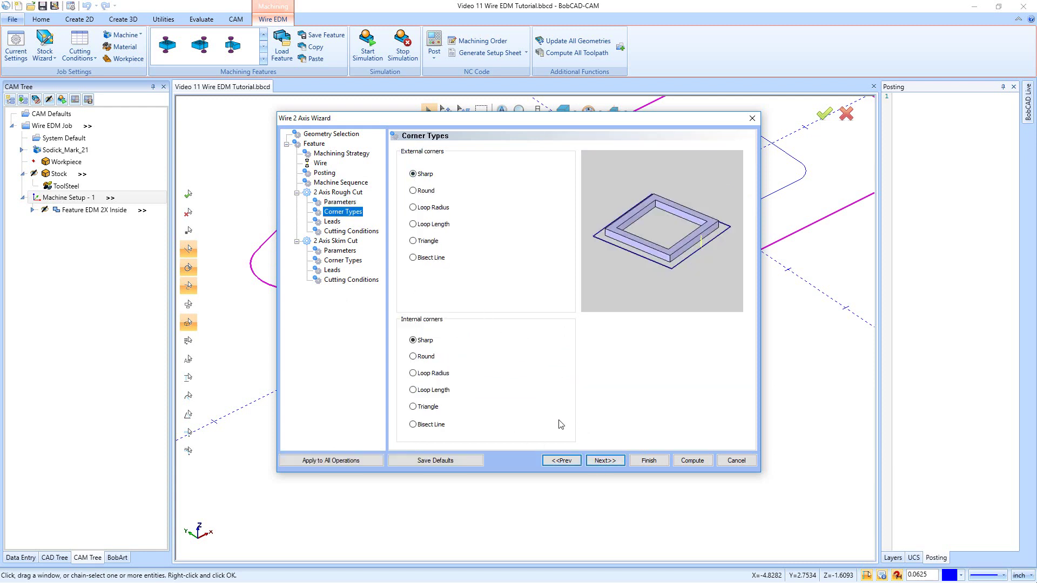
click(603, 460)
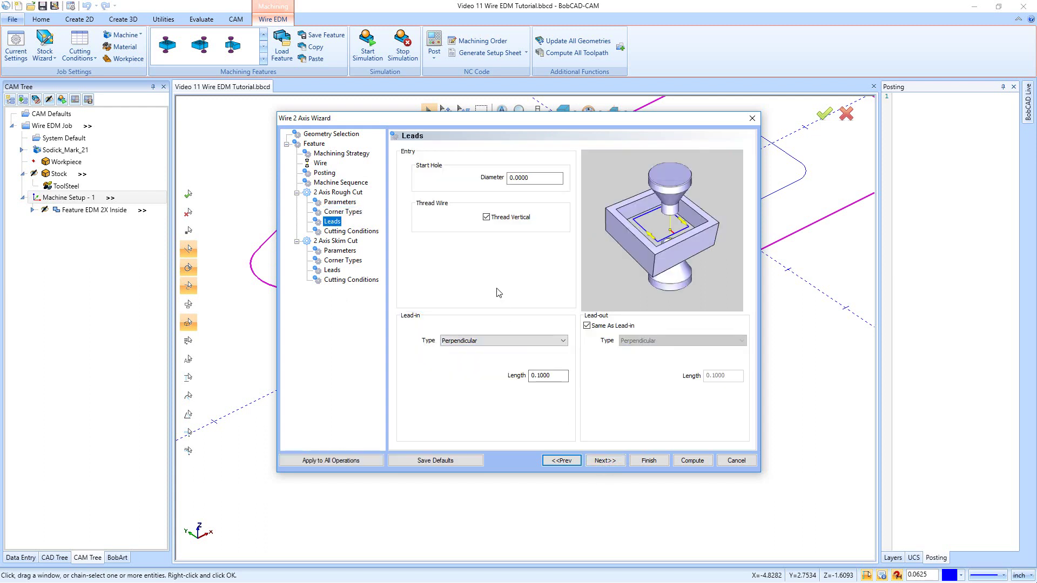
drag(561, 376, 513, 378)
text(.)
click(606, 460)
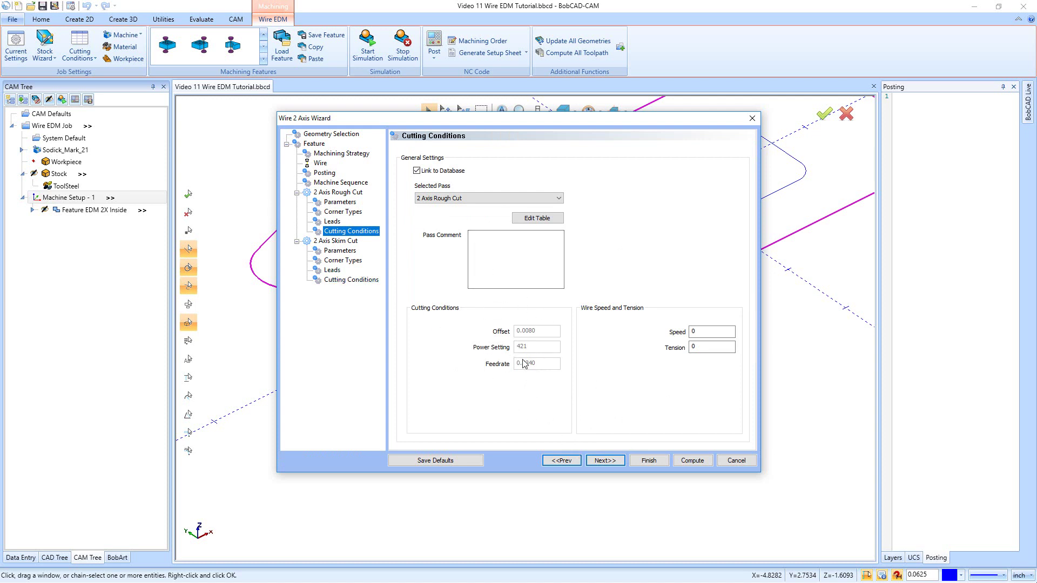
Set the number of skim passes to 3 for the outside feature's 2 Axis Skim Cut.
click(605, 460)
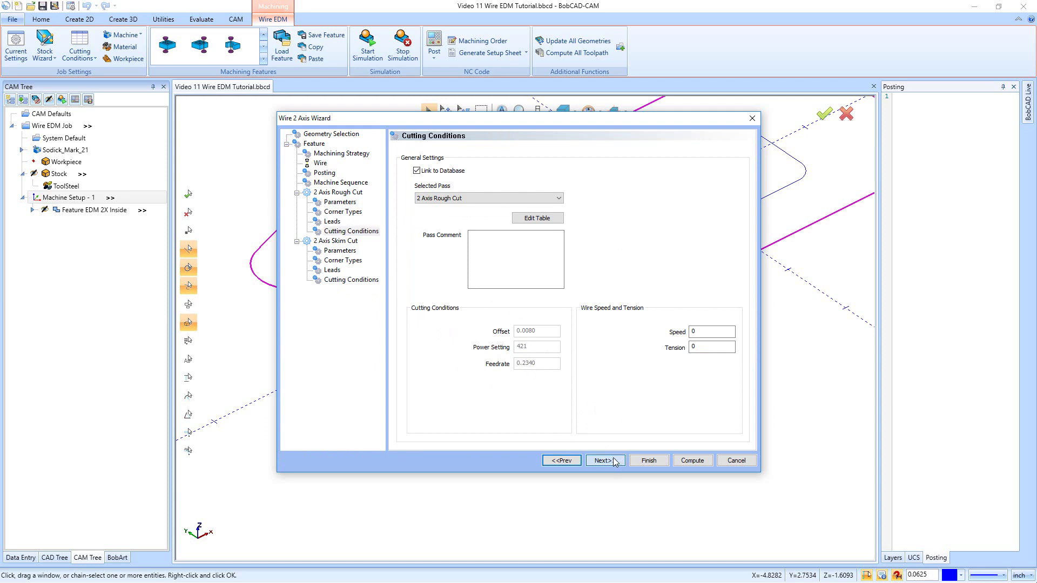
double_click(505, 258)
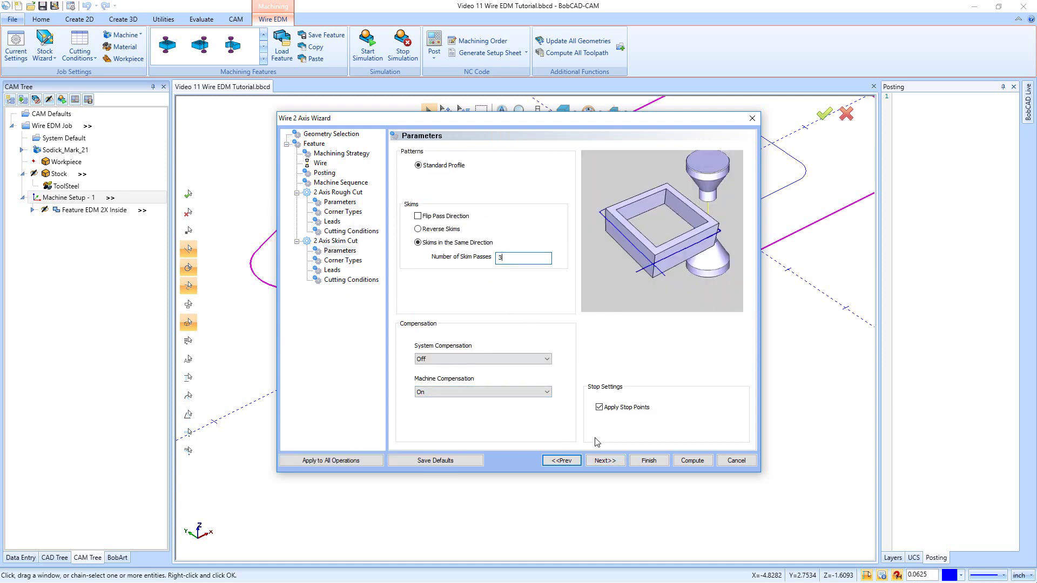
click(607, 460)
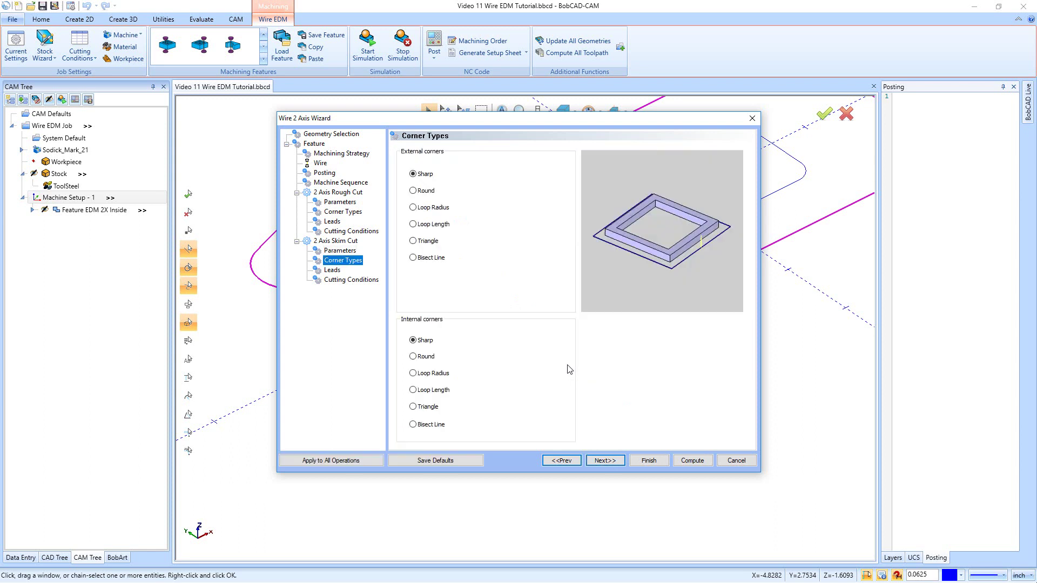
Keep the skim cut's sharp corner types and set its perpendicular lead-in length to 0.25.
click(606, 461)
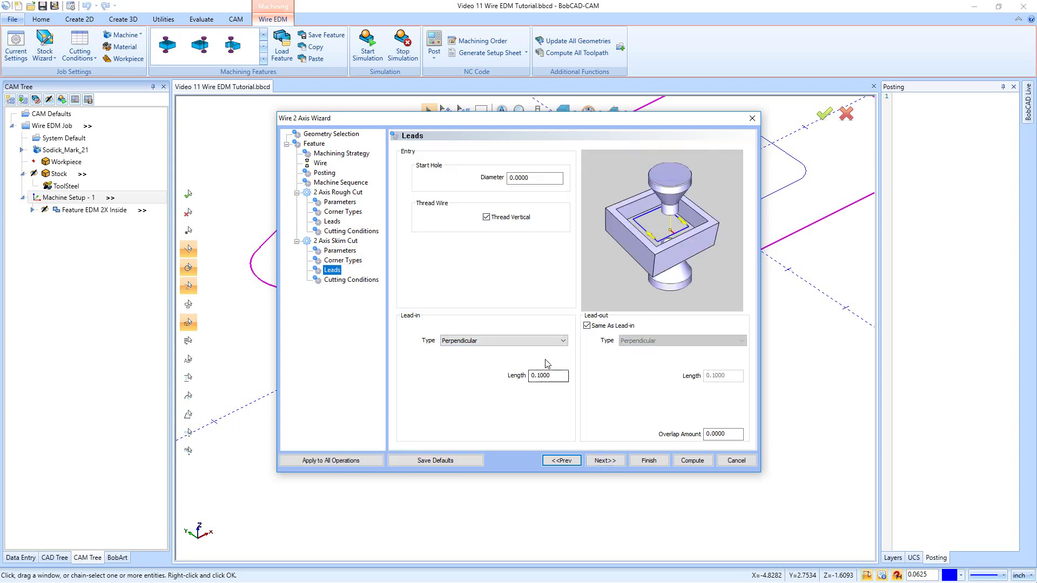
double_click(546, 375)
text(.25)
click(606, 460)
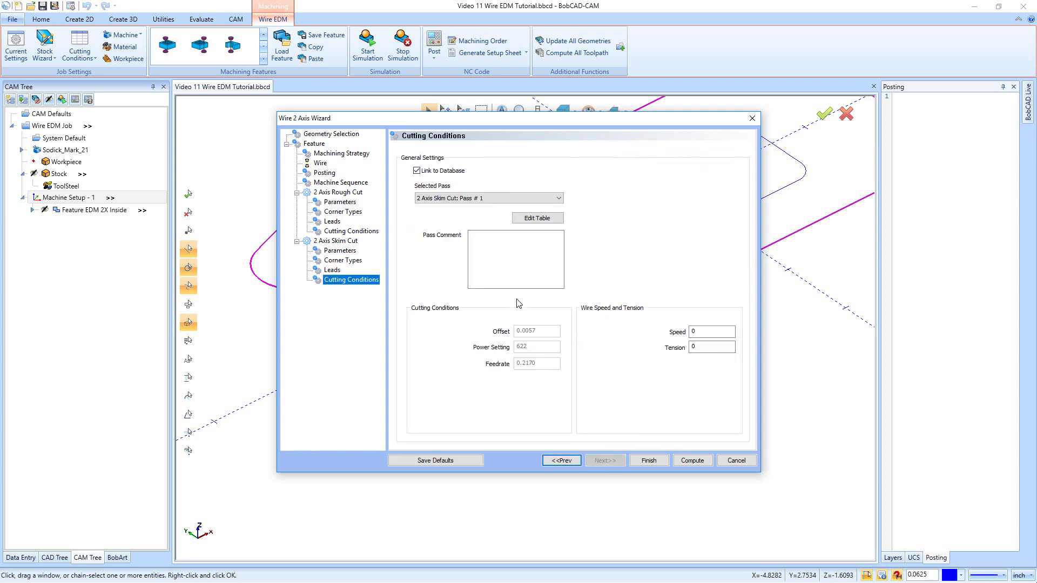
Check the cutting conditions table for the rough and skim passes without changing it, and compute the outside feature's toolpath.
click(536, 219)
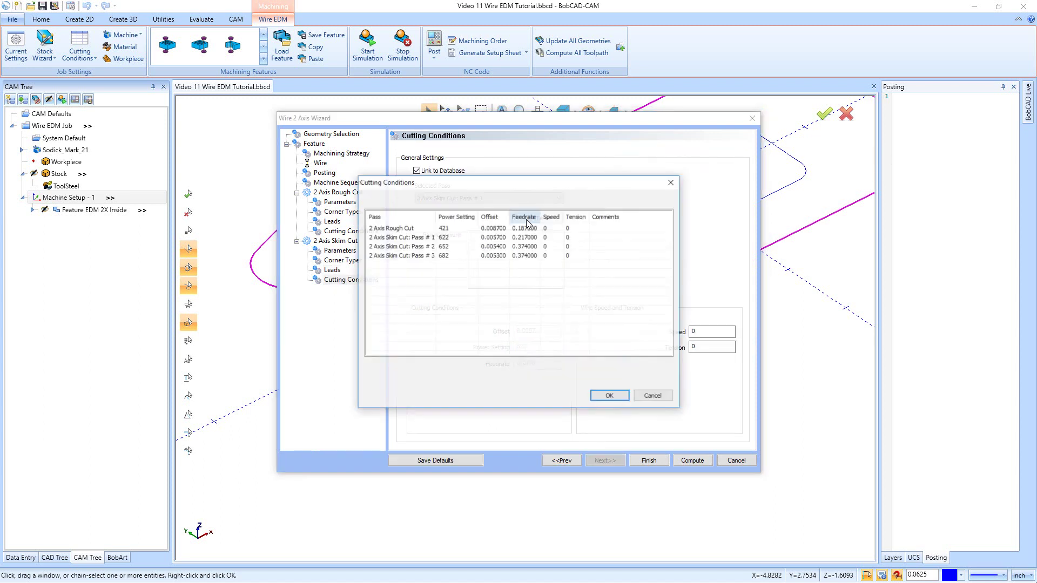
click(654, 396)
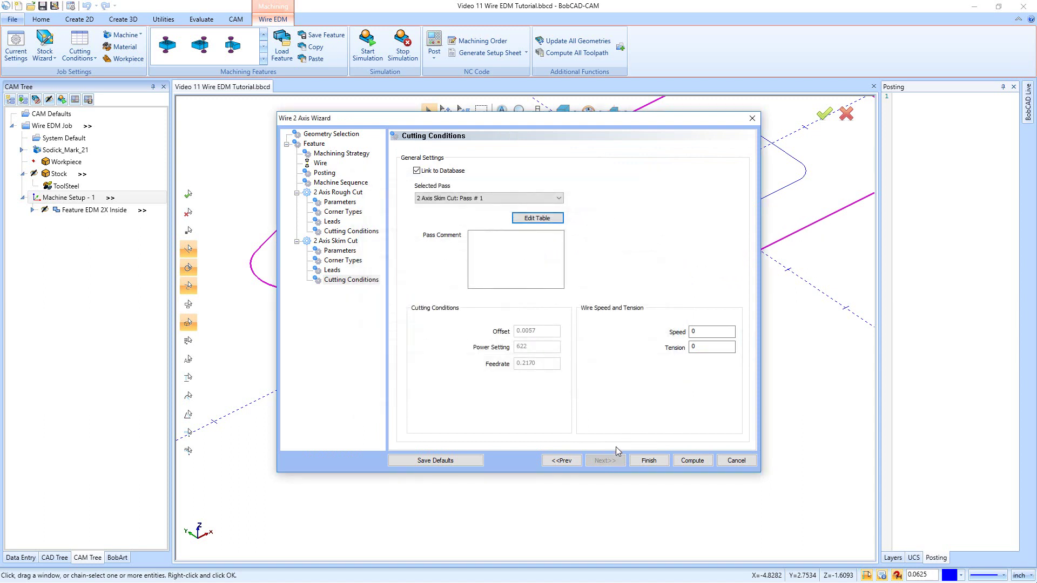
click(698, 463)
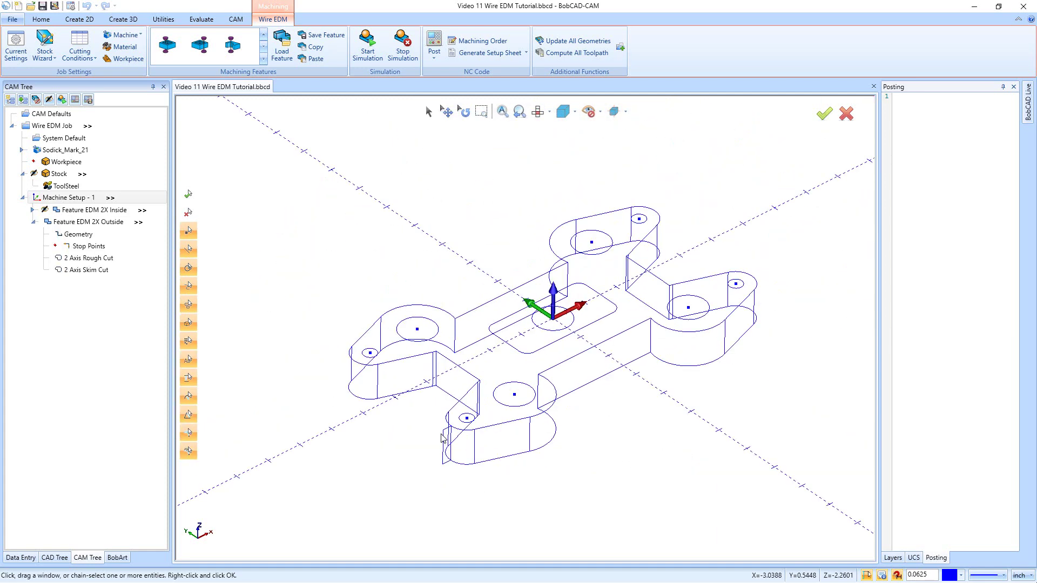
Change the toolpath color of the outside feature's 2 Axis Rough Cut to red.
right_click(74, 259)
click(100, 341)
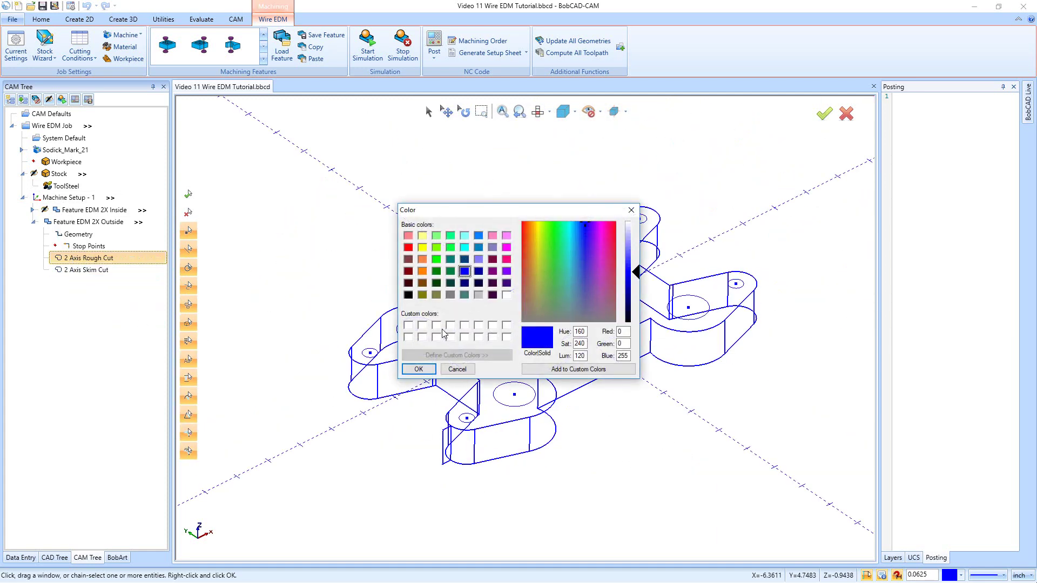
click(408, 247)
click(418, 370)
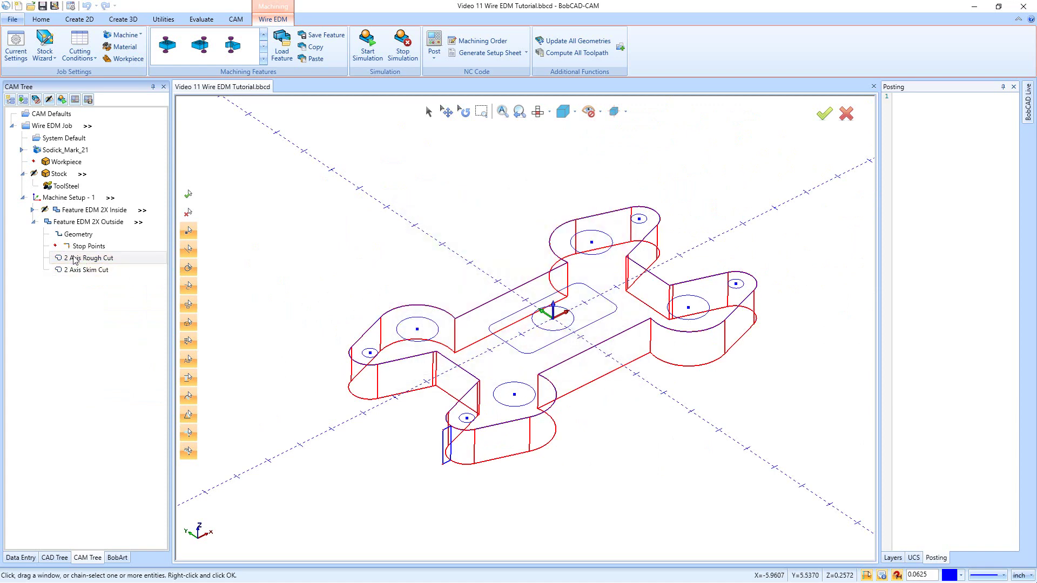
Change the toolpath color of the outside feature's 2 Axis Skim Cut to pink (255, 0, 128).
right_click(73, 270)
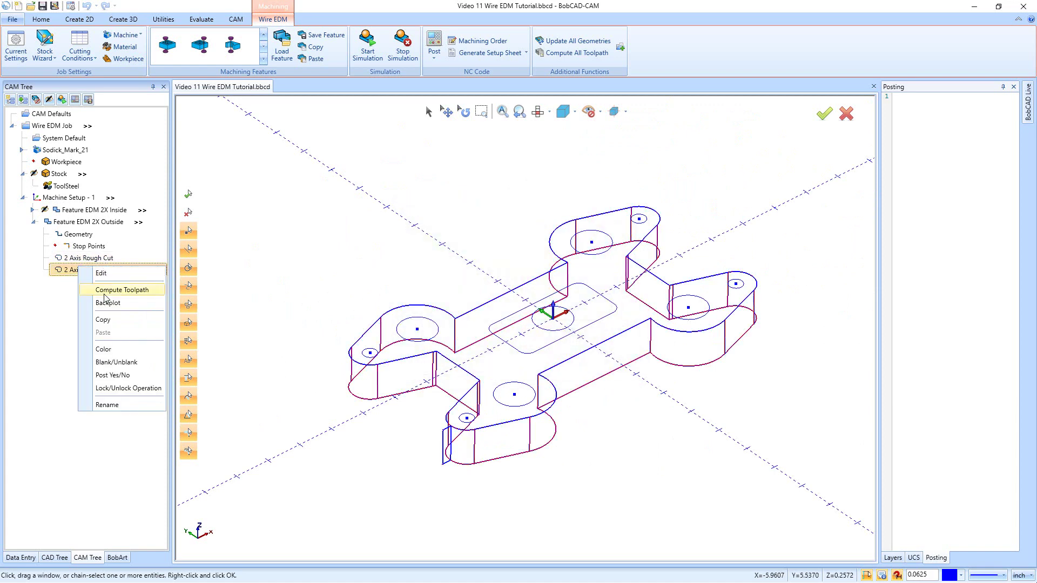
click(114, 350)
click(507, 260)
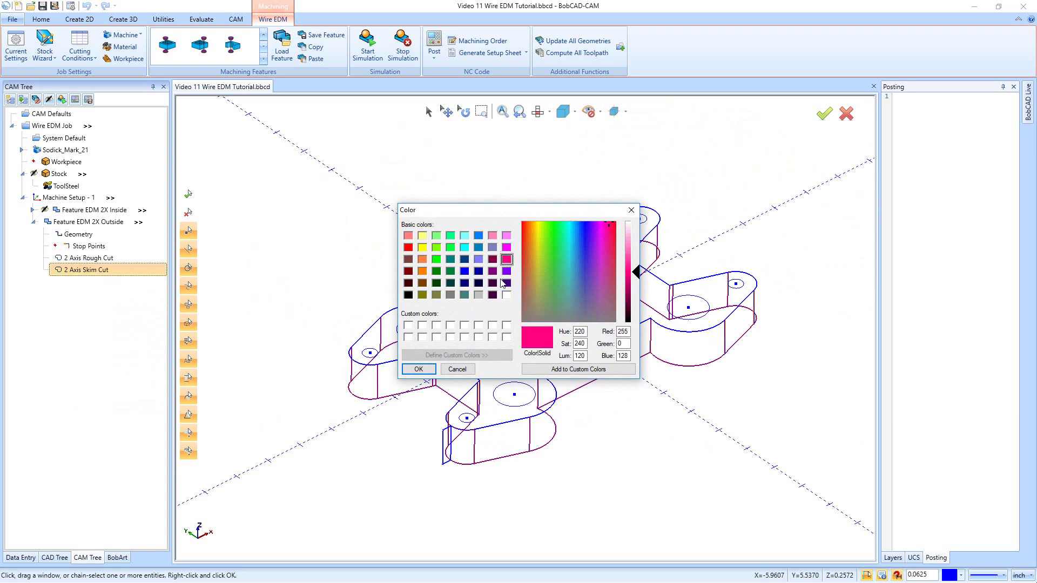
click(419, 369)
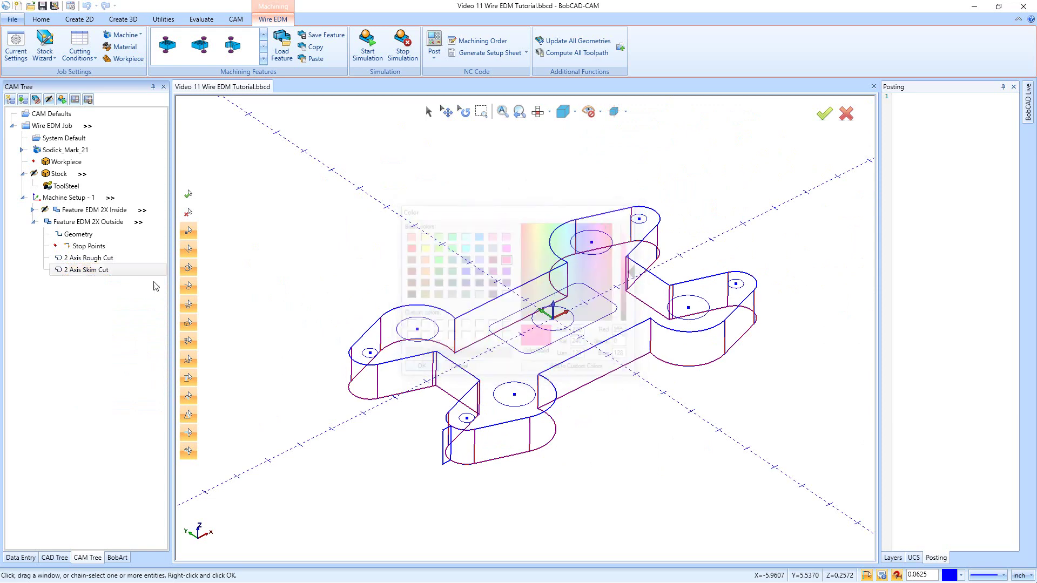
Blank the Feature EDM 2X Outside toolpaths and inspect its rough and skim cuts one at a time.
right_click(68, 226)
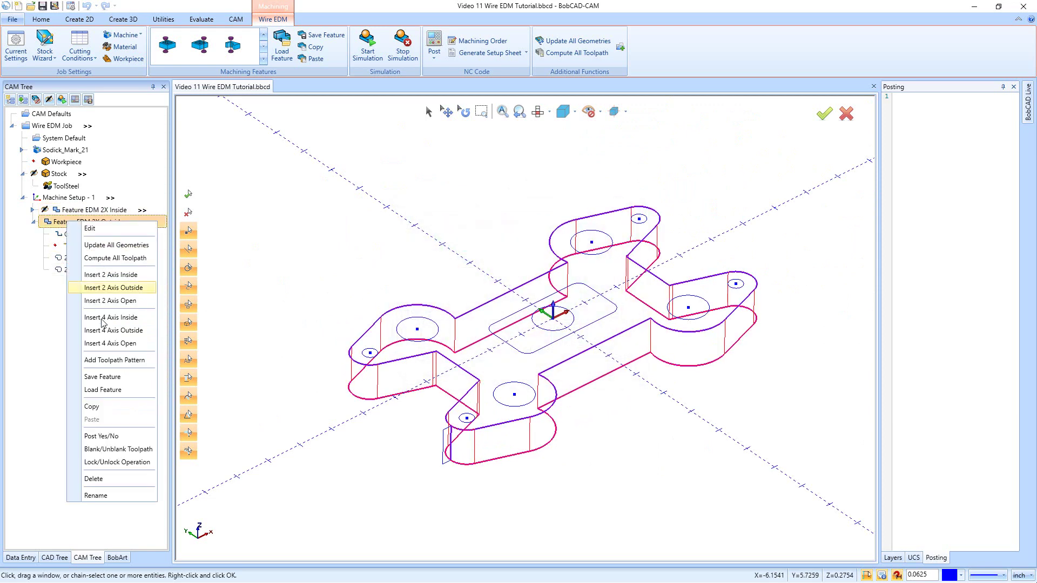
click(126, 454)
click(86, 258)
click(87, 270)
click(88, 260)
click(86, 270)
click(87, 259)
scroll(513, 427, up, 2)
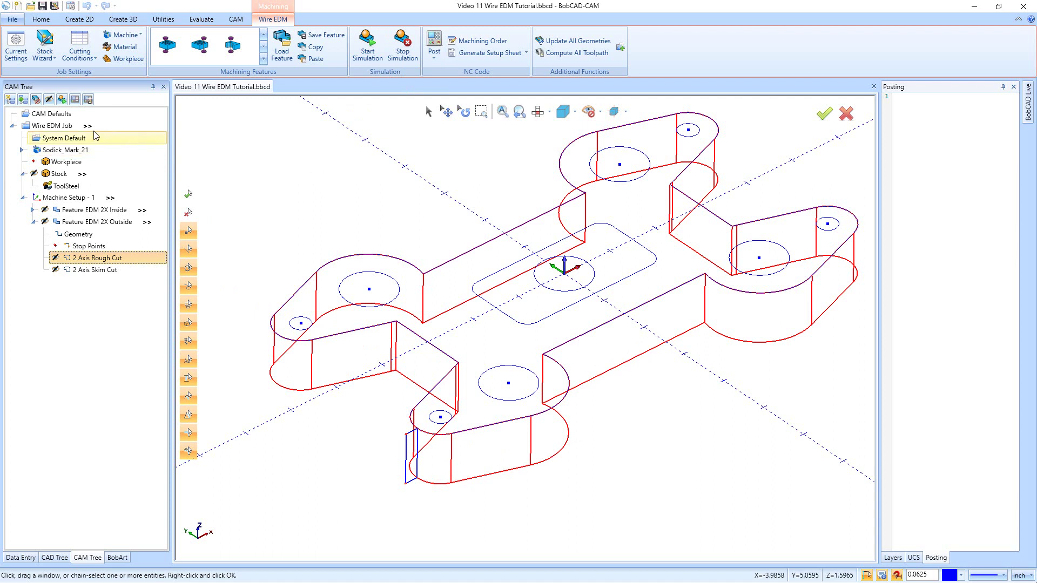
Post the NC code for the whole Wire EDM job.
right_click(59, 128)
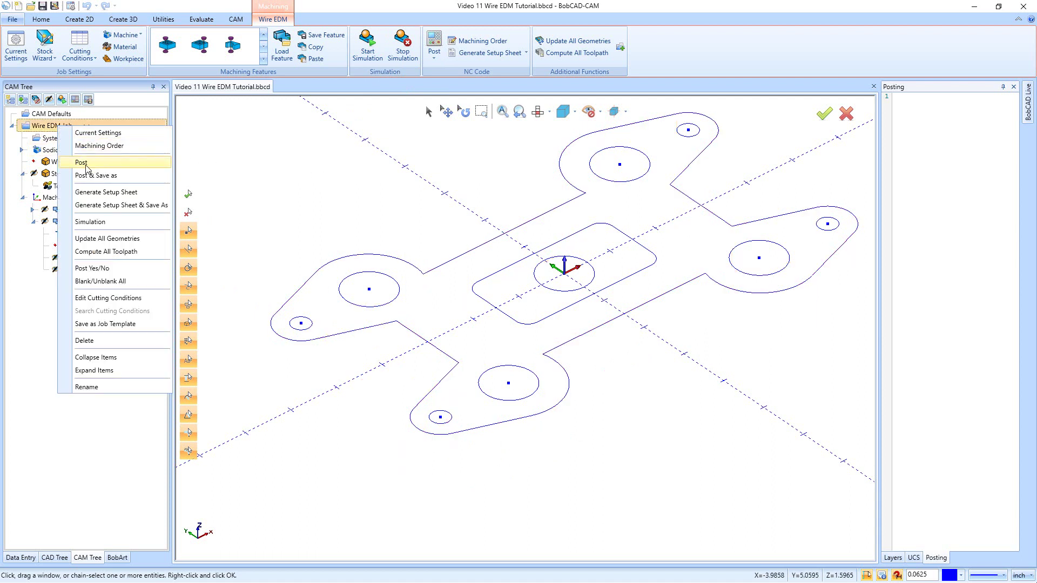
click(82, 163)
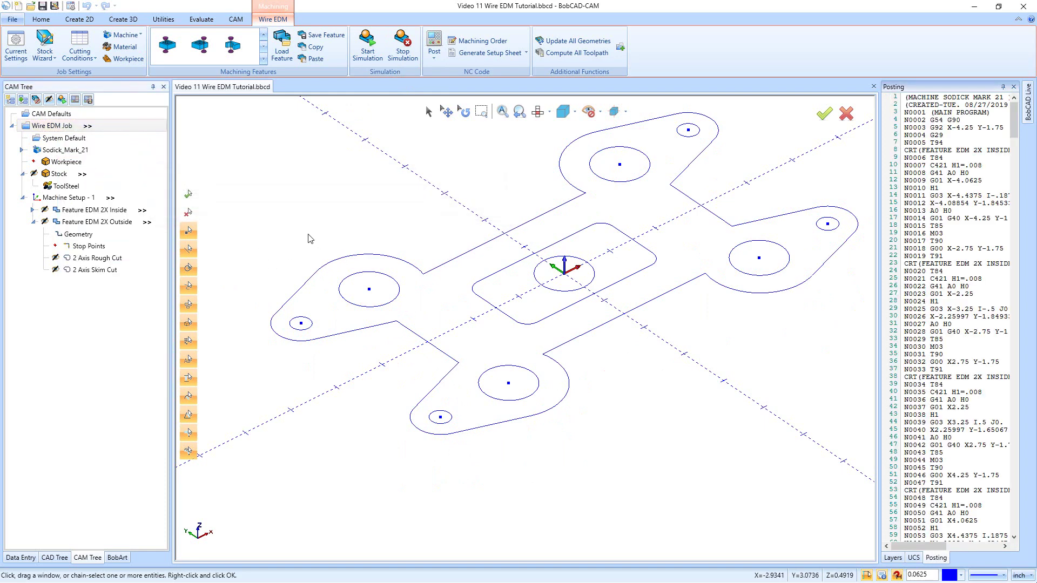